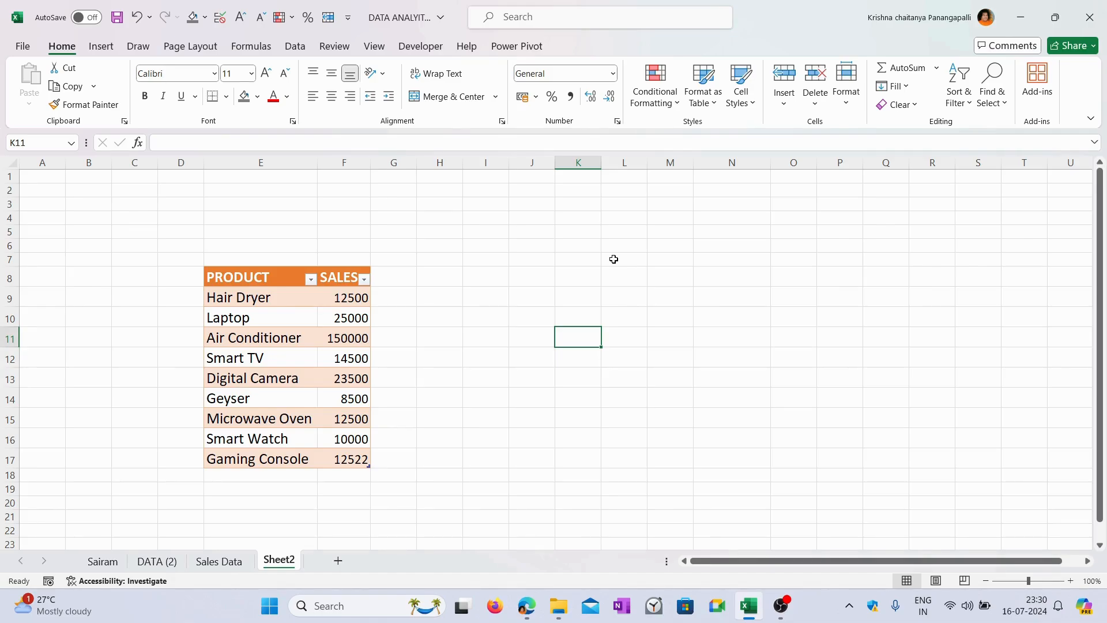
Examine the table's PRODUCT and SALES columns and the entries for Hair Dryer and Laptop.
left_click_drag(253, 278, 333, 450)
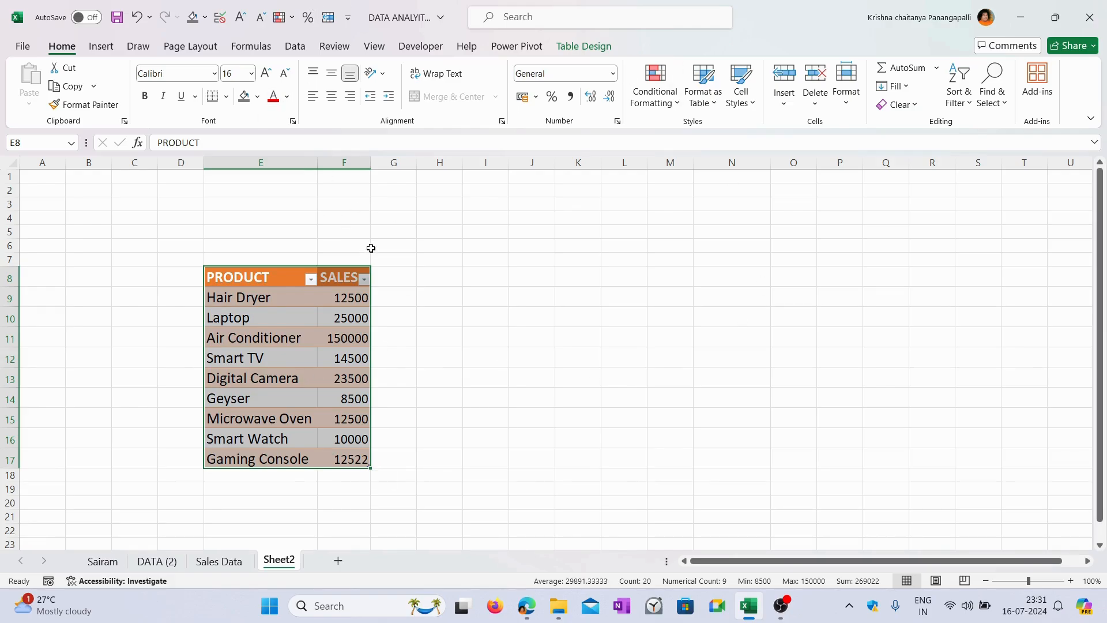
left_click(512, 322)
left_click_drag(263, 281, 334, 462)
left_click(539, 423)
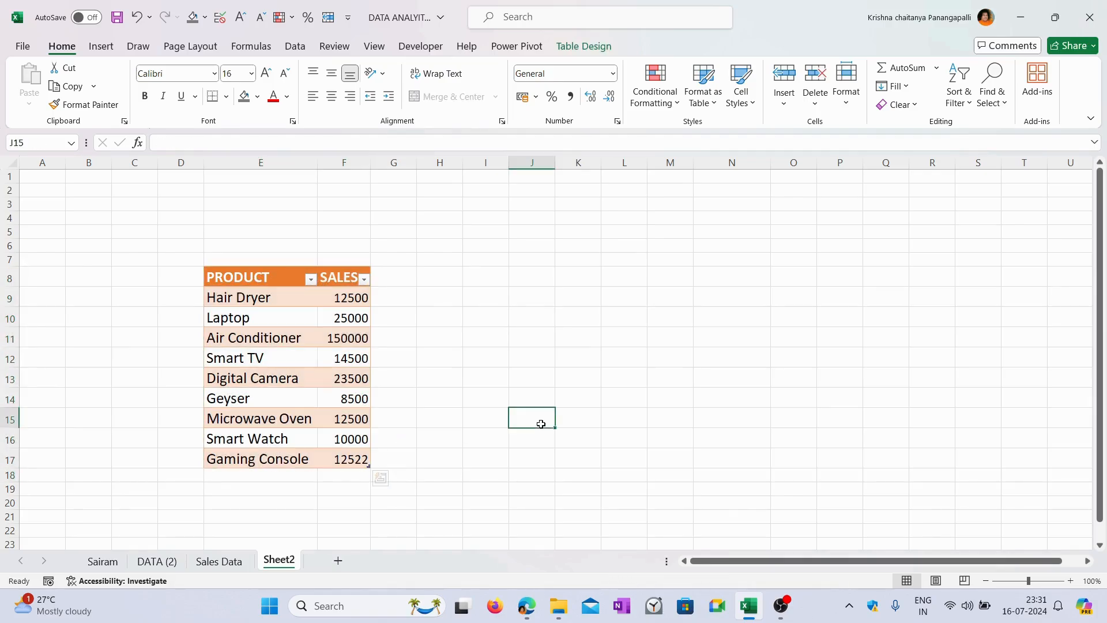
left_click_drag(270, 279, 267, 452)
left_click_drag(349, 281, 344, 459)
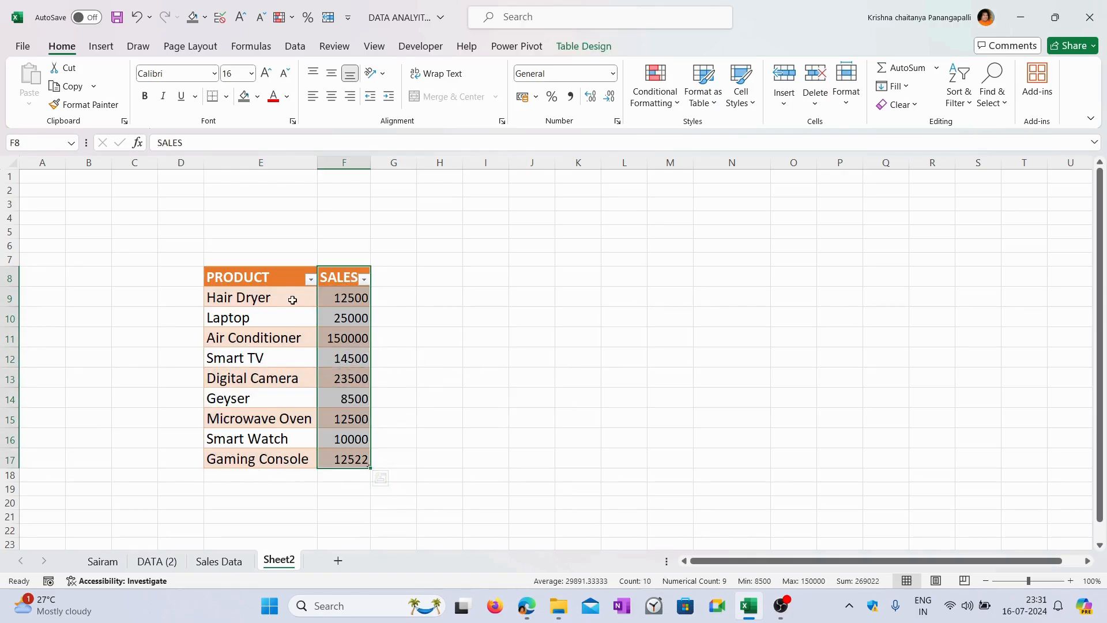
left_click(270, 300)
left_click(350, 298)
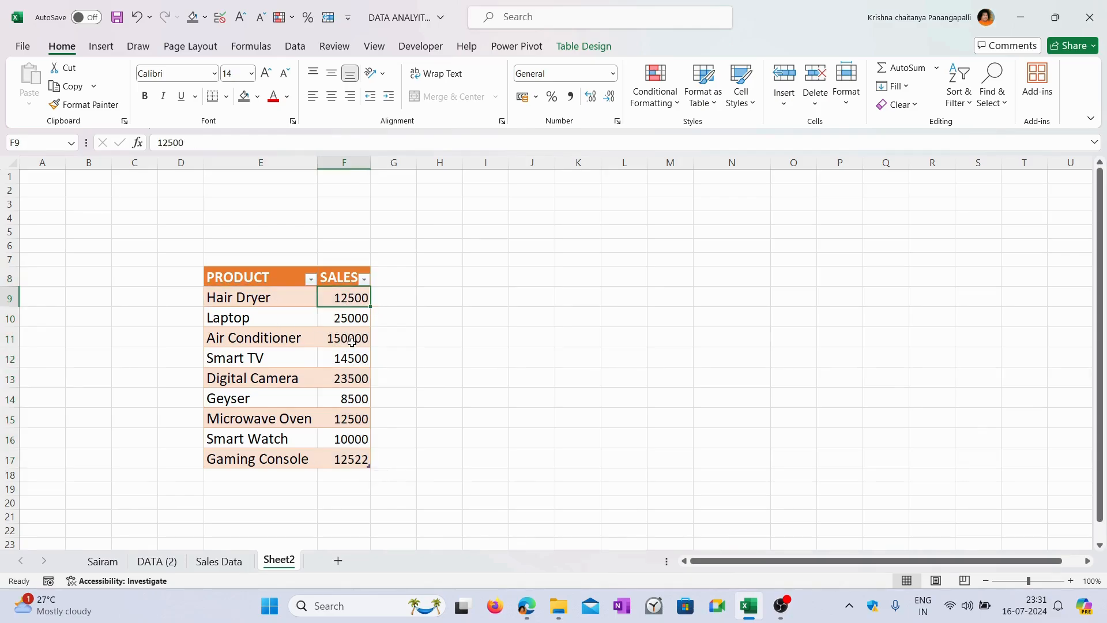
left_click(245, 319)
left_click(337, 317)
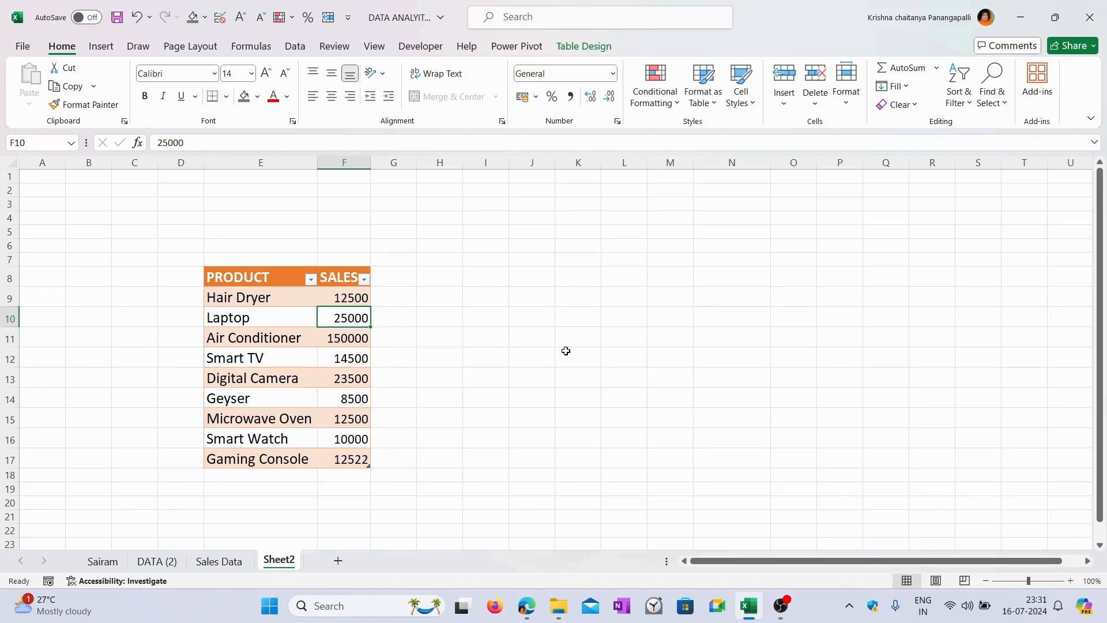
Insert a clustered bar chart from the whole product sales table and place it over columns H to N beside the table.
left_click_drag(247, 277, 329, 457)
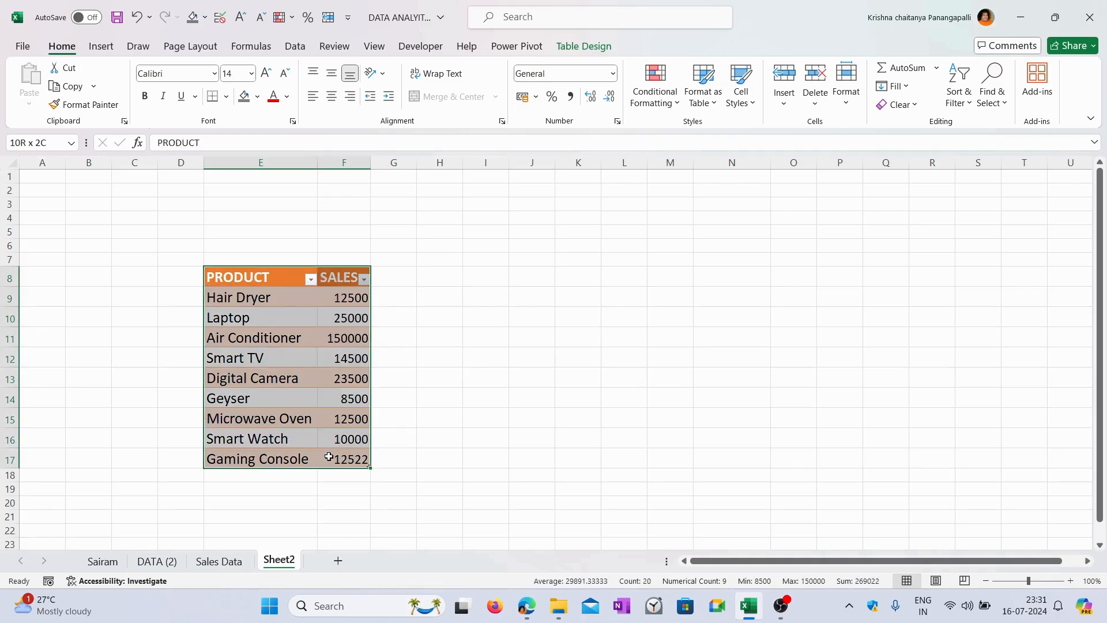
left_click(99, 51)
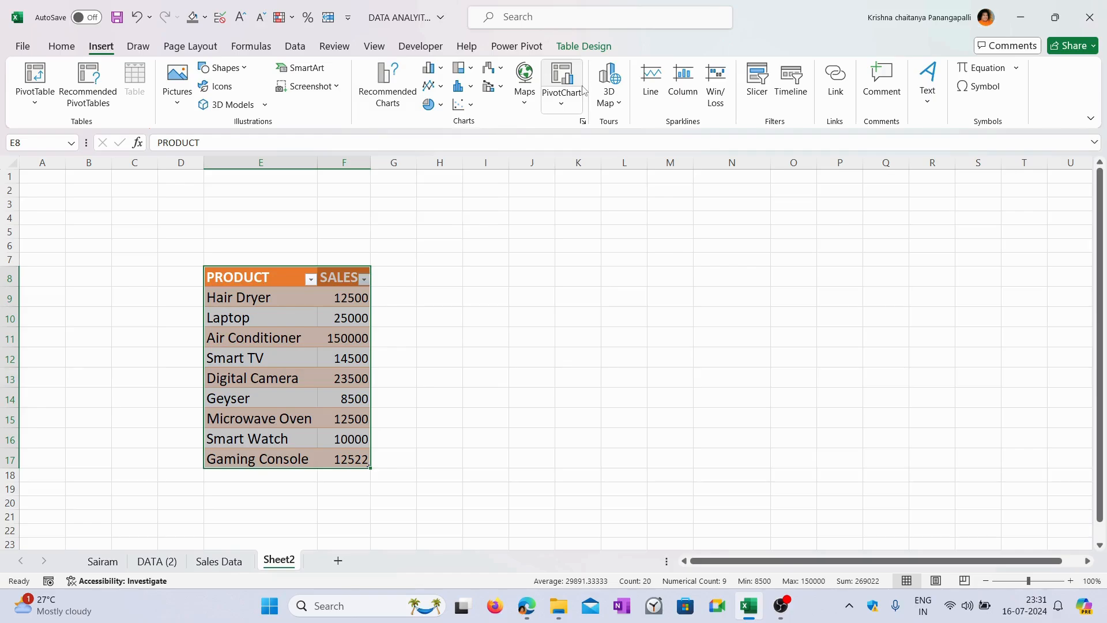
left_click(398, 95)
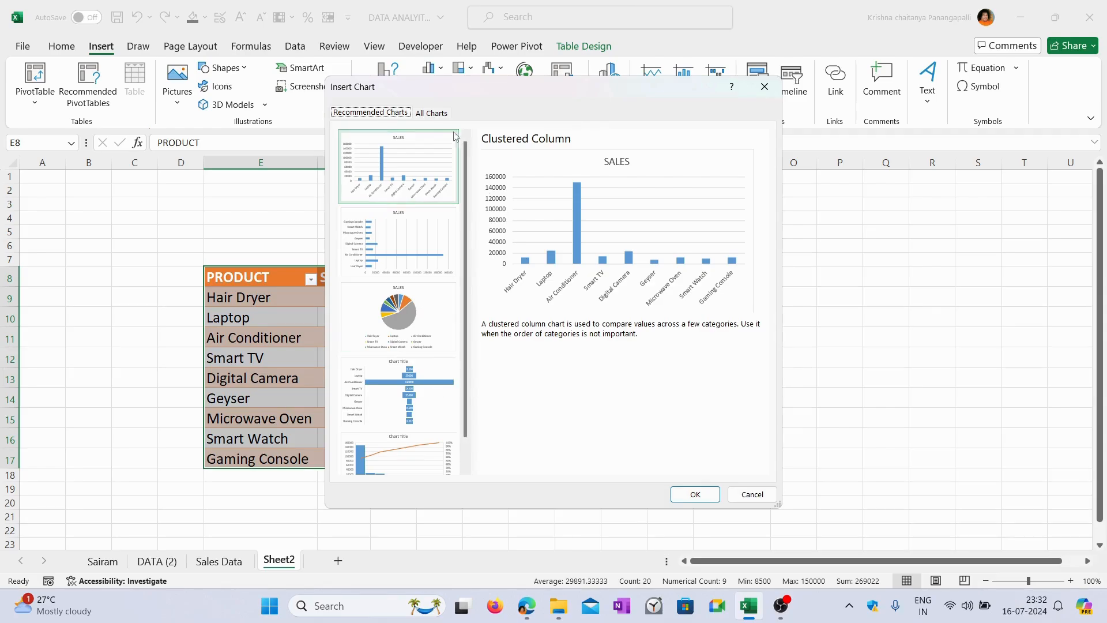
left_click(431, 113)
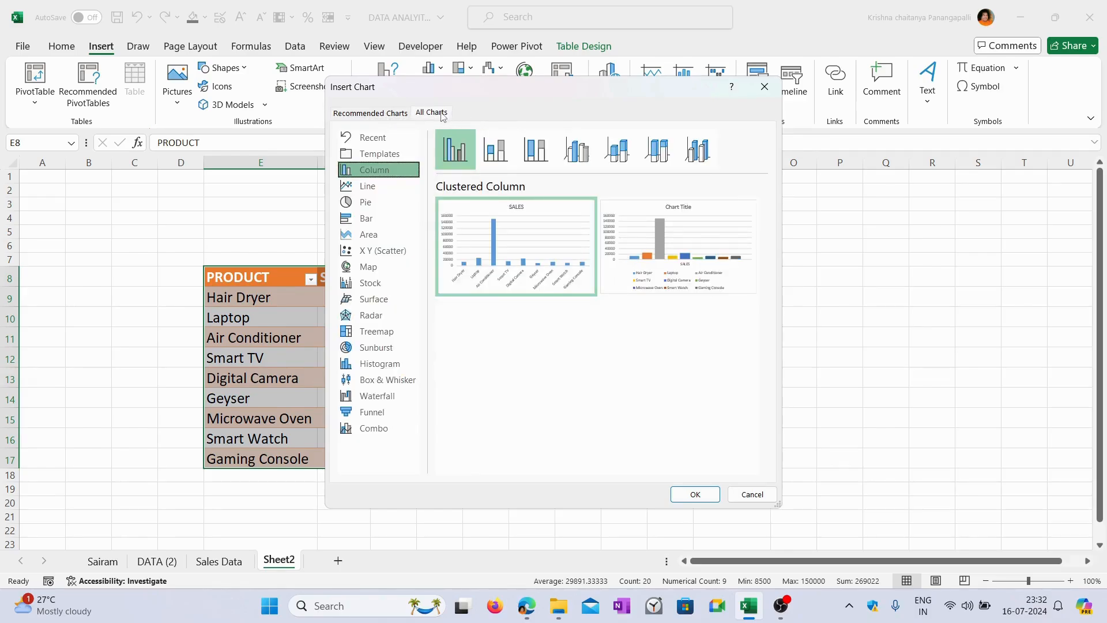
left_click(369, 223)
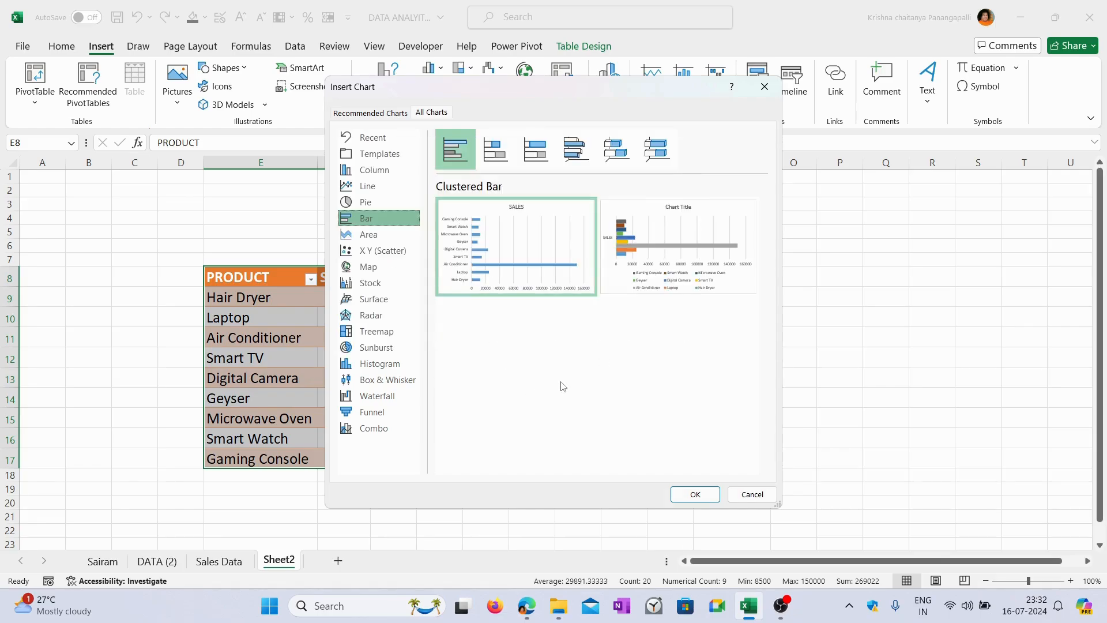
mouse_move(528, 262)
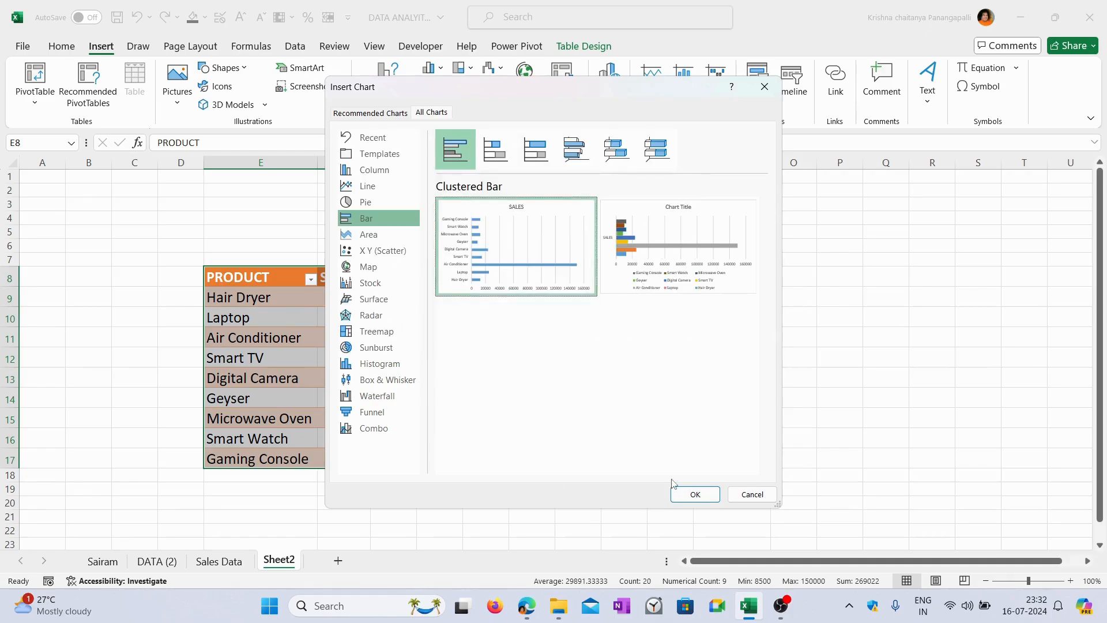
left_click(693, 496)
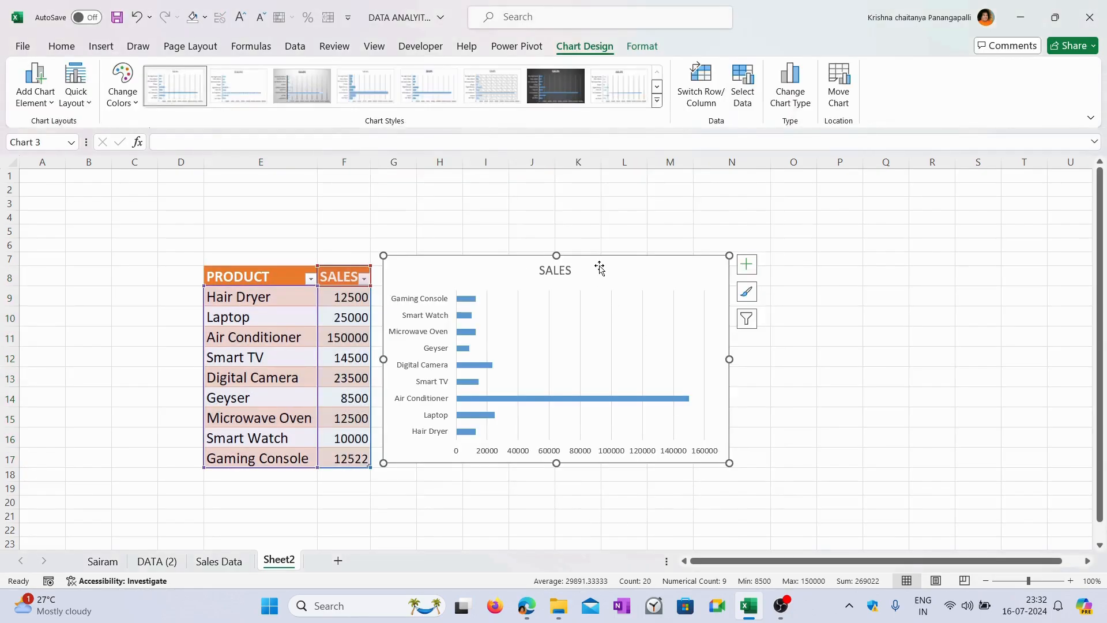
left_click_drag(600, 263, 654, 257)
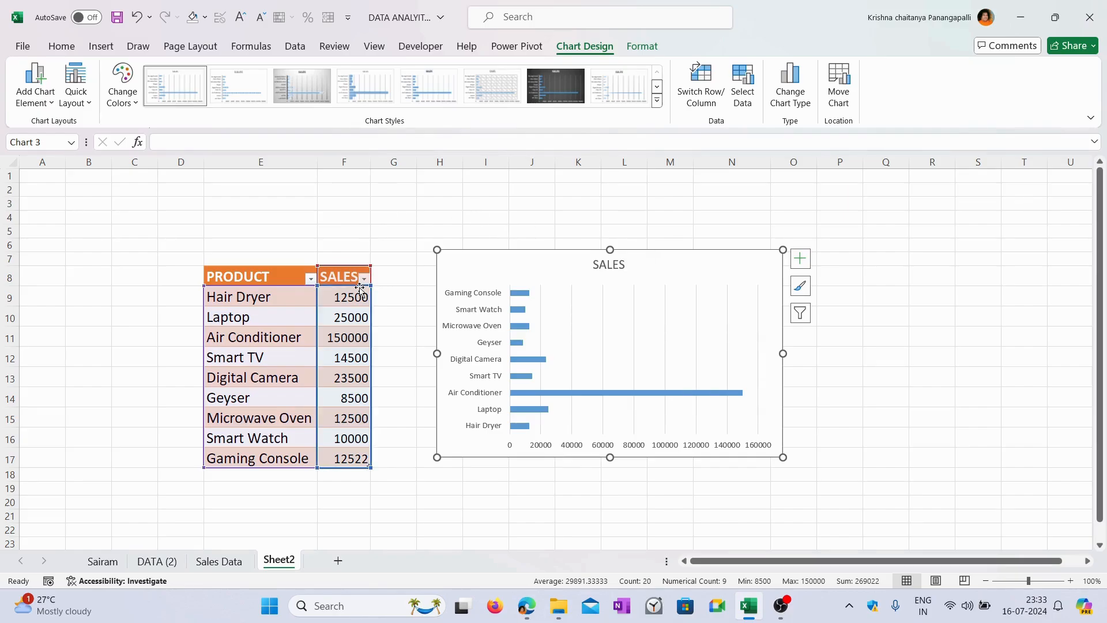
Set the Hair Dryer sales value in F9 to 125000.
left_click(344, 297)
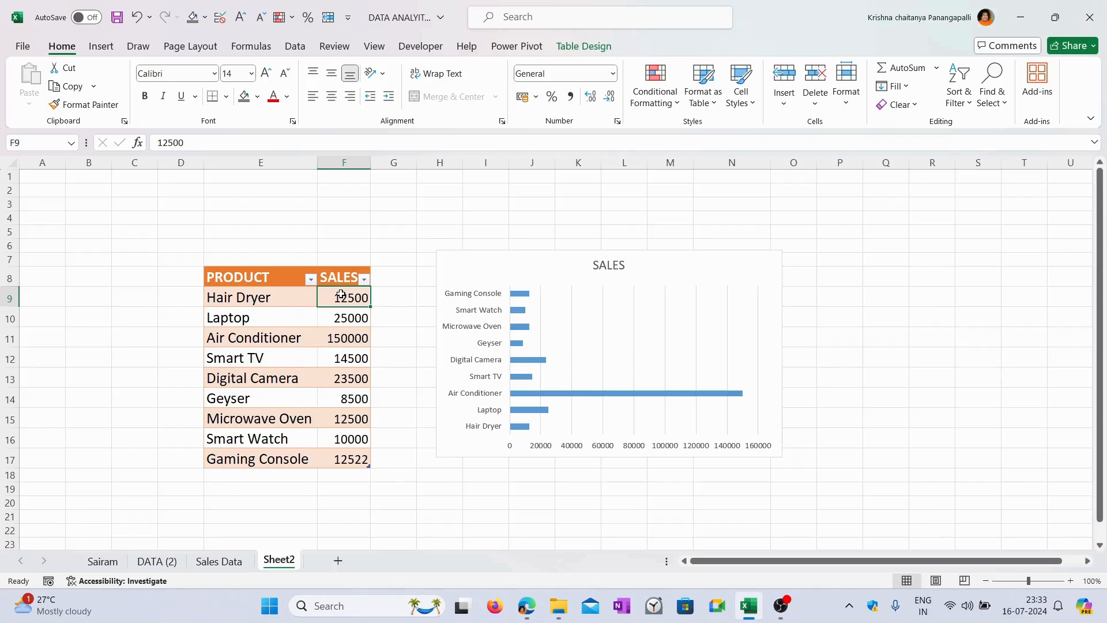
type("125000")
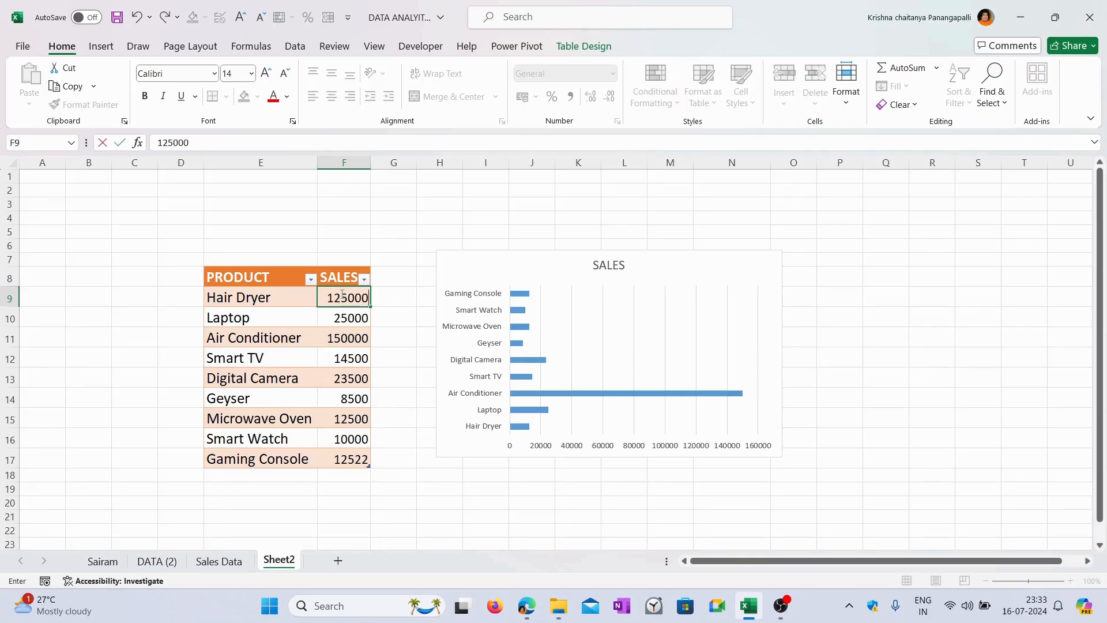
key("Return")
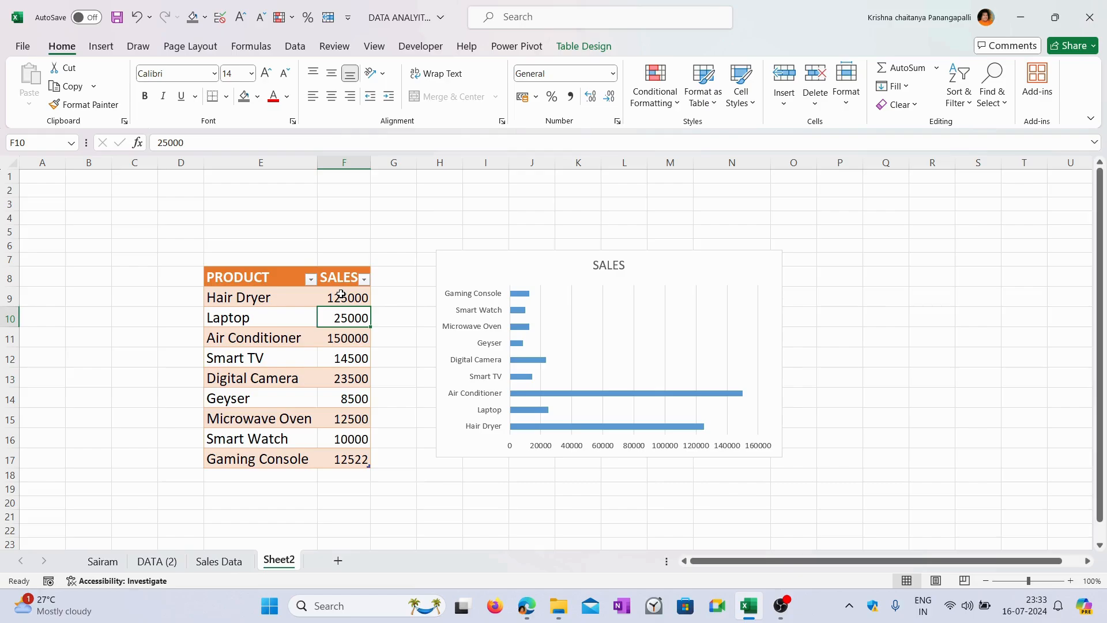
Set the Hair Dryer sales value in F9 back to 12500.
left_click(342, 295)
key("Down")
left_click(341, 295)
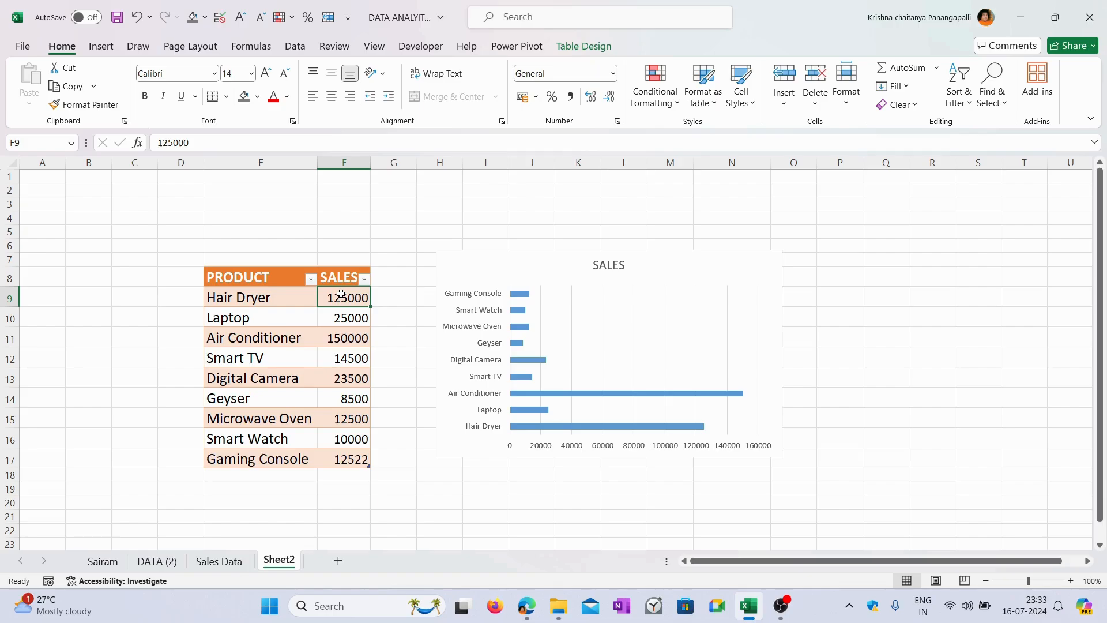
type("1")
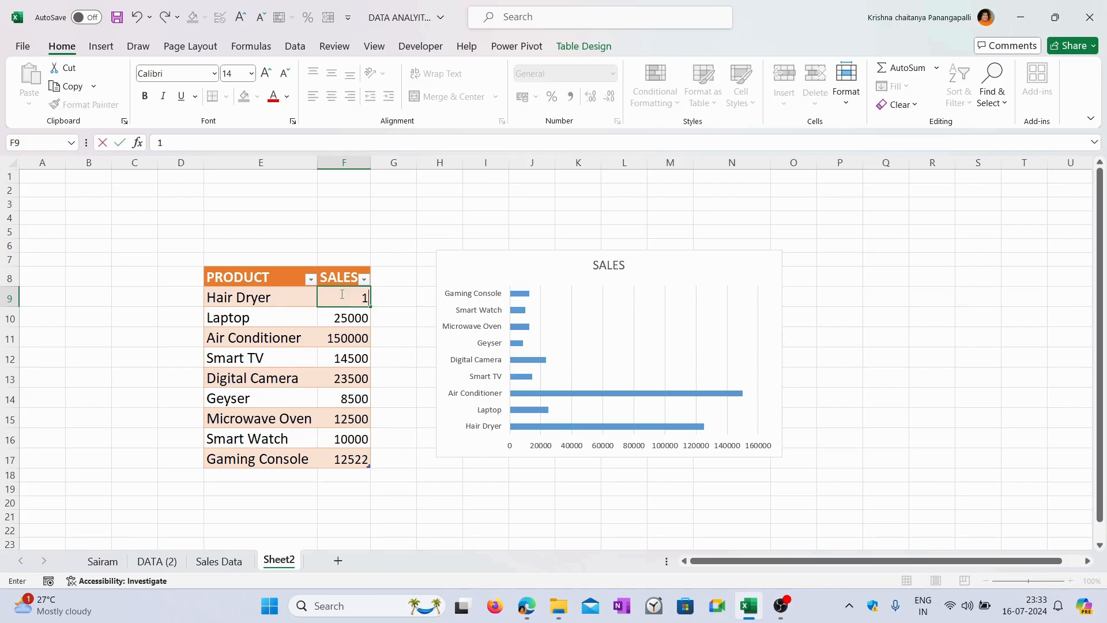
type("2500")
key("Return")
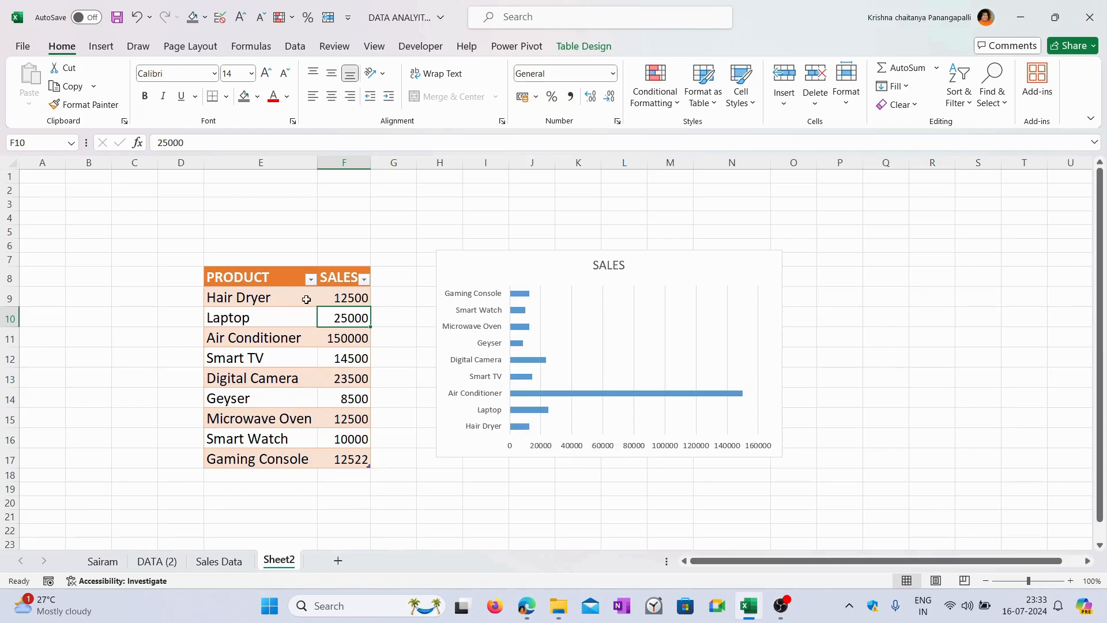
Sort the table by the PRODUCT column from Z to A.
left_click(312, 280)
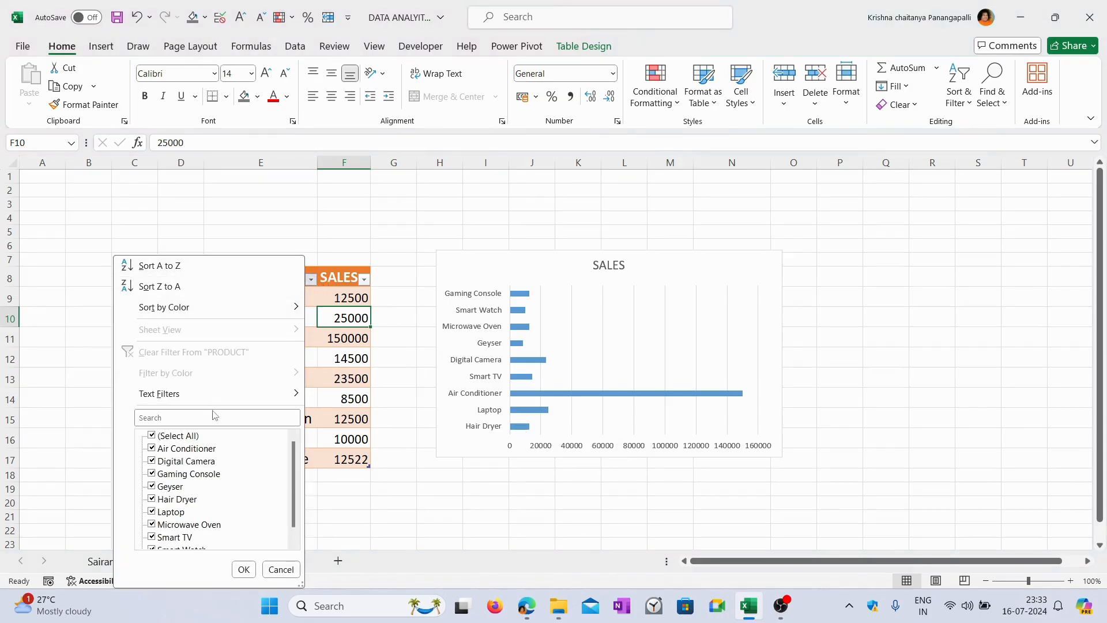
left_click(203, 282)
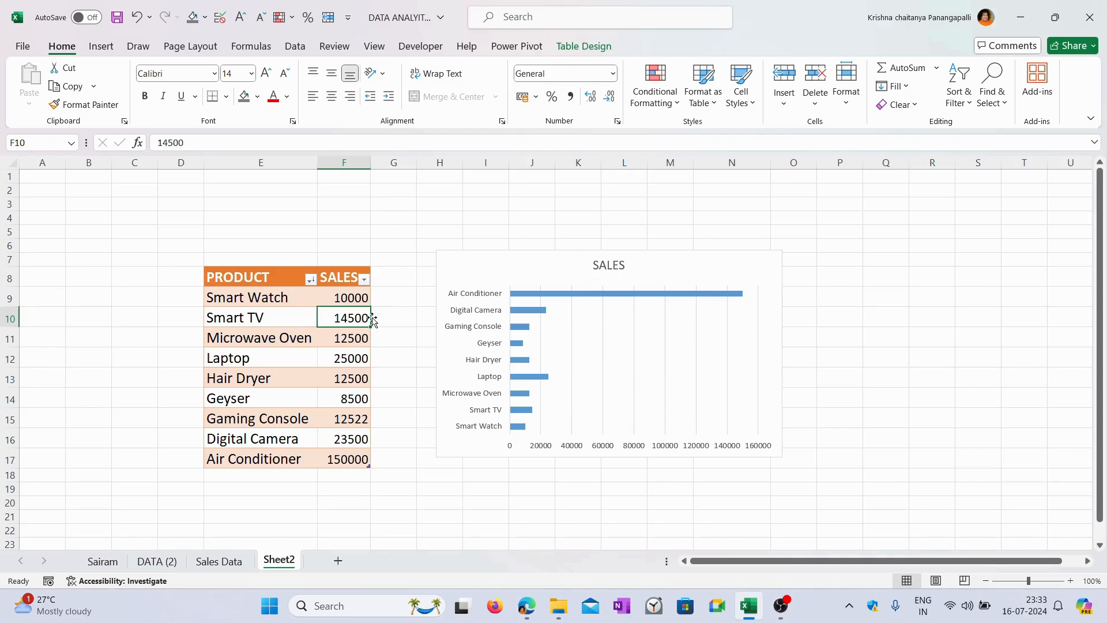
Filter the PRODUCT column for names that equal S, and stretch the chart's lower edge down to row 23.
left_click(311, 280)
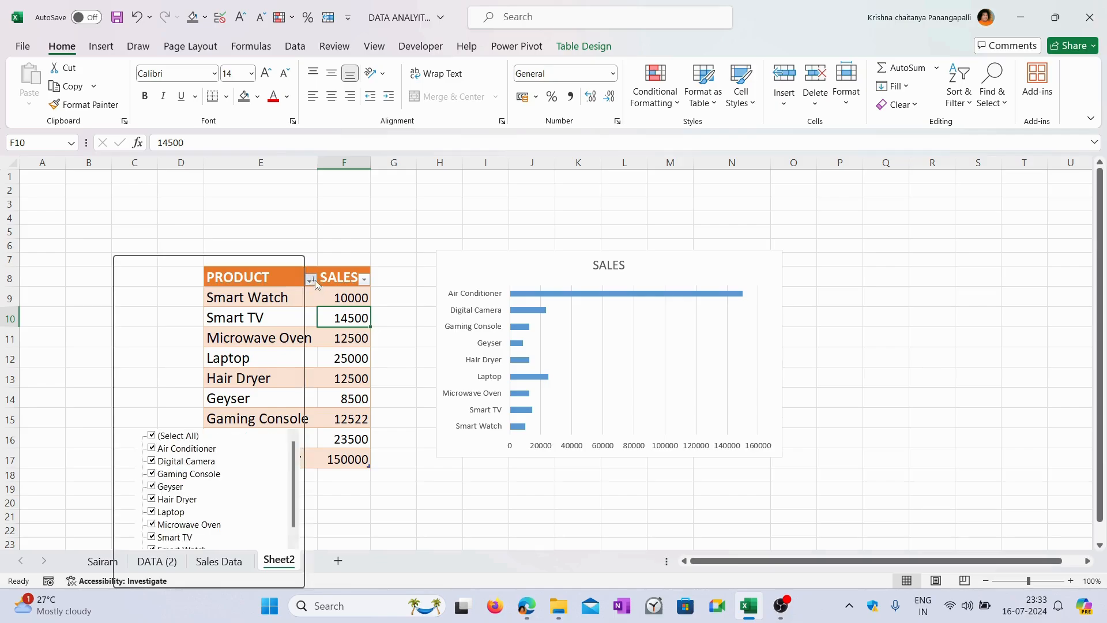
mouse_move(193, 395)
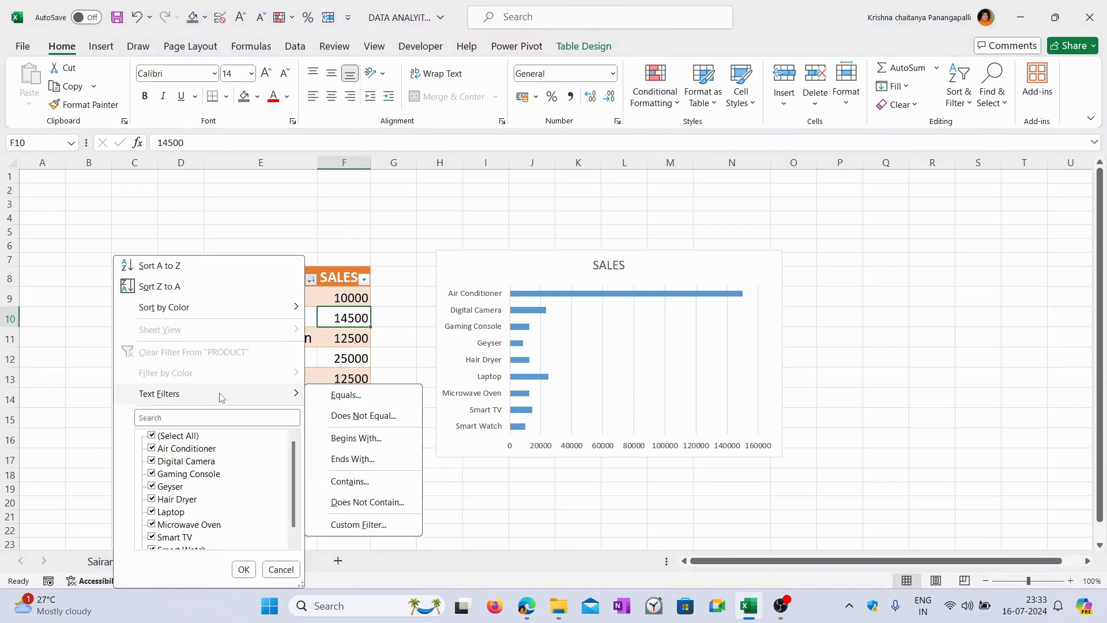
left_click(381, 400)
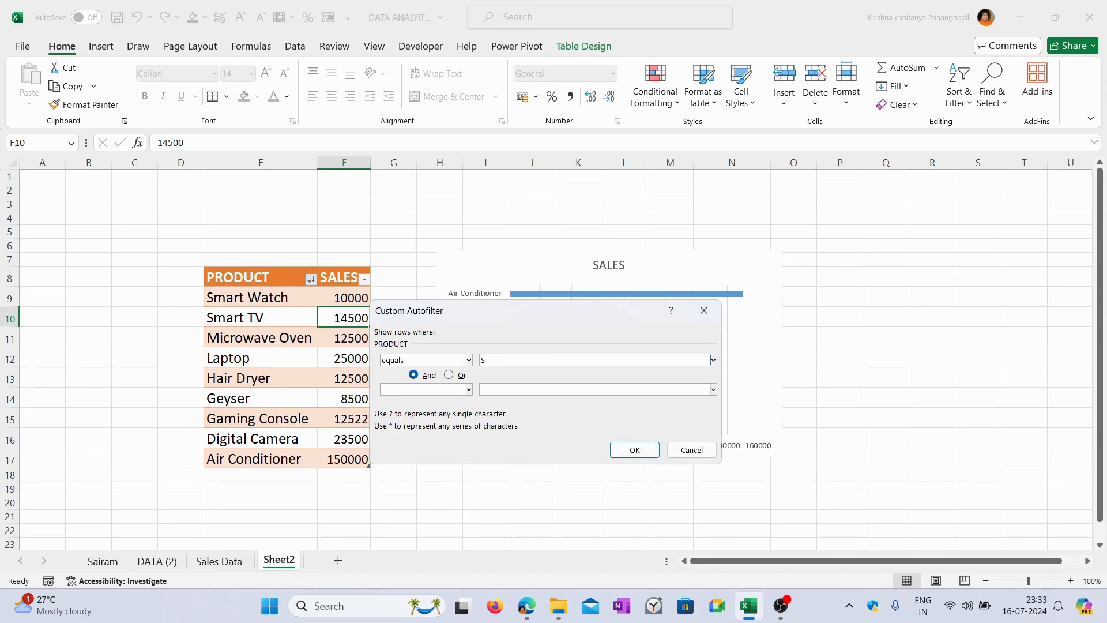
left_click(634, 449)
left_click(568, 281)
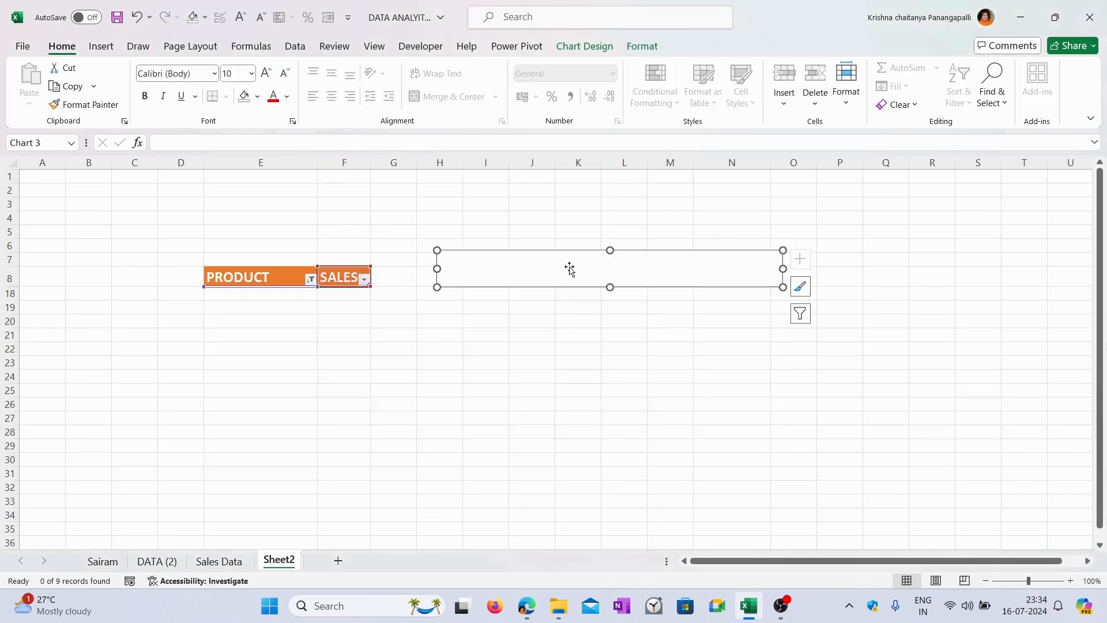
left_click_drag(610, 287, 607, 364)
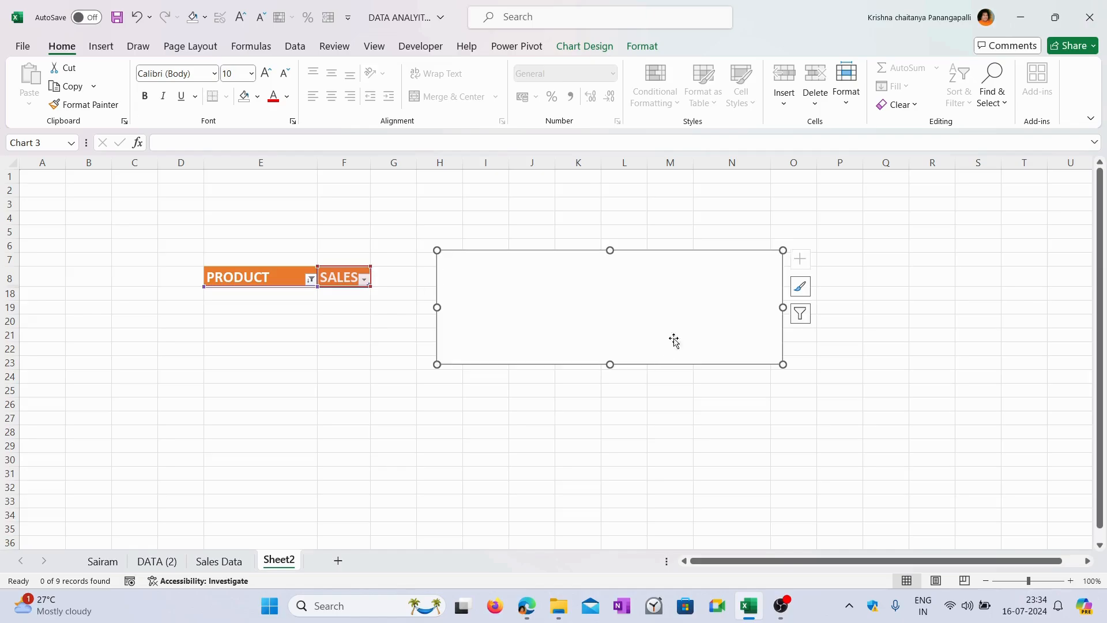
Change the PRODUCT text filter to names that begin with S and inspect the chart's bars.
left_click(311, 279)
mouse_move(175, 394)
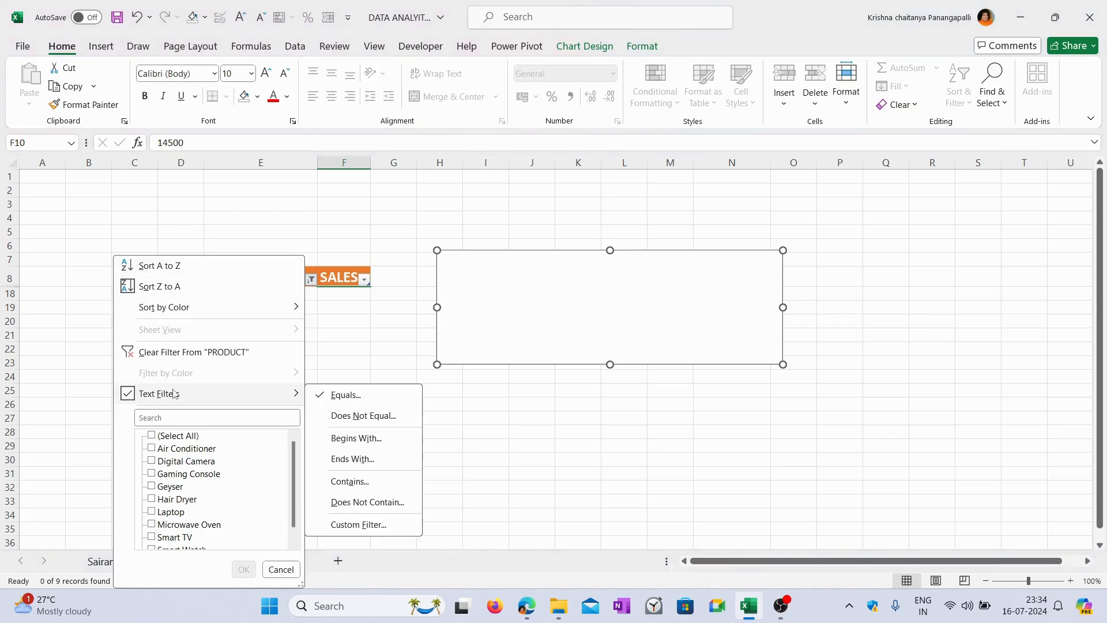
left_click(376, 394)
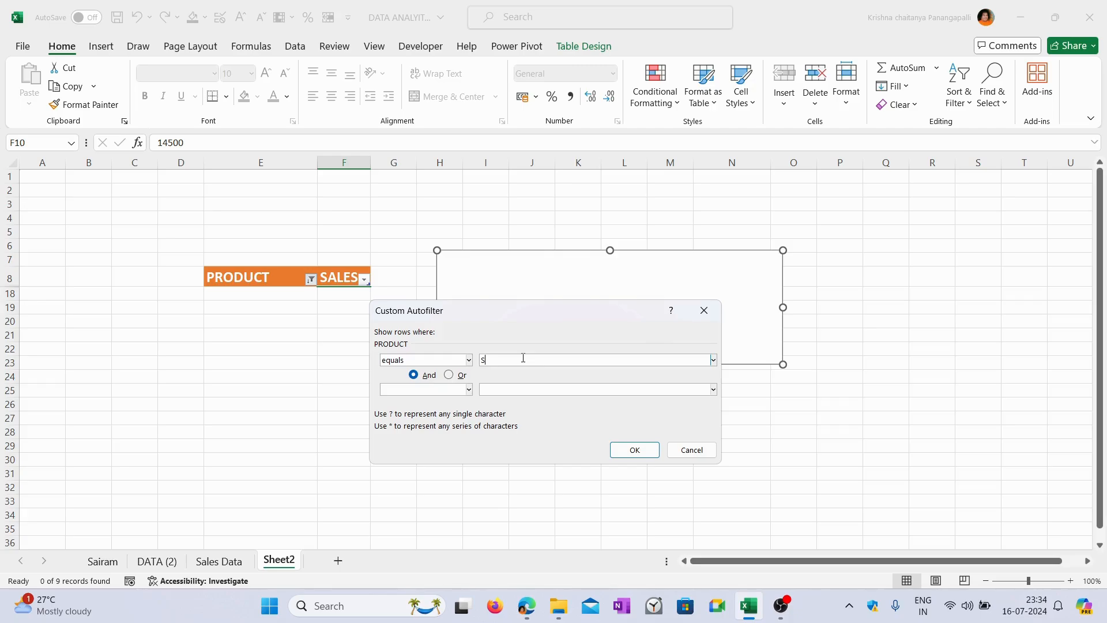
left_click(469, 360)
left_click_drag(492, 392, 492, 423)
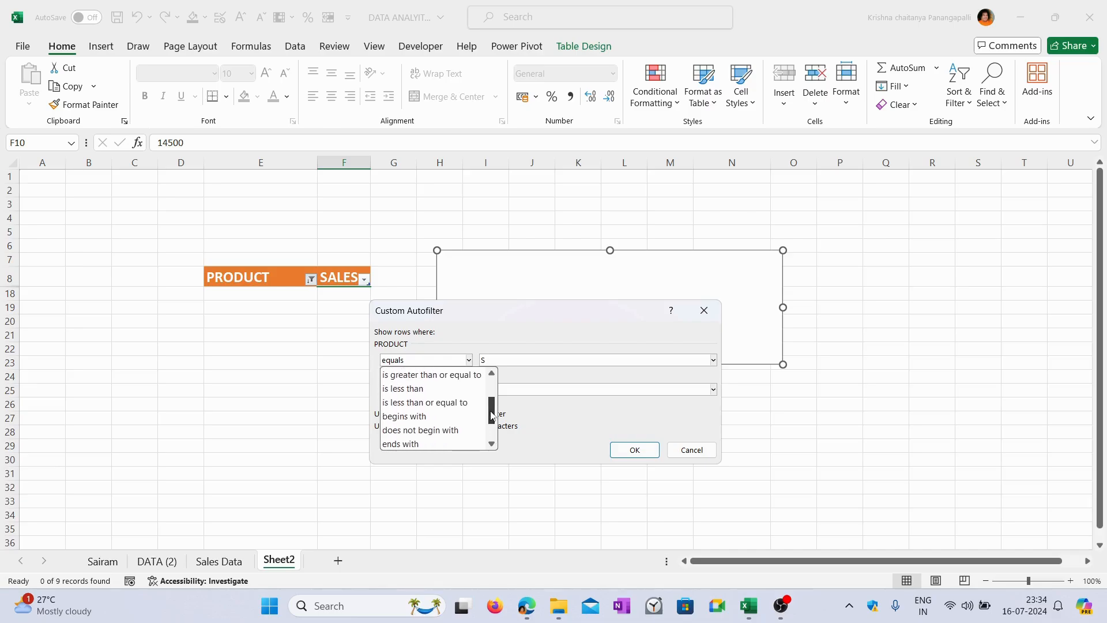
left_click(449, 416)
left_click(507, 361)
left_click(622, 449)
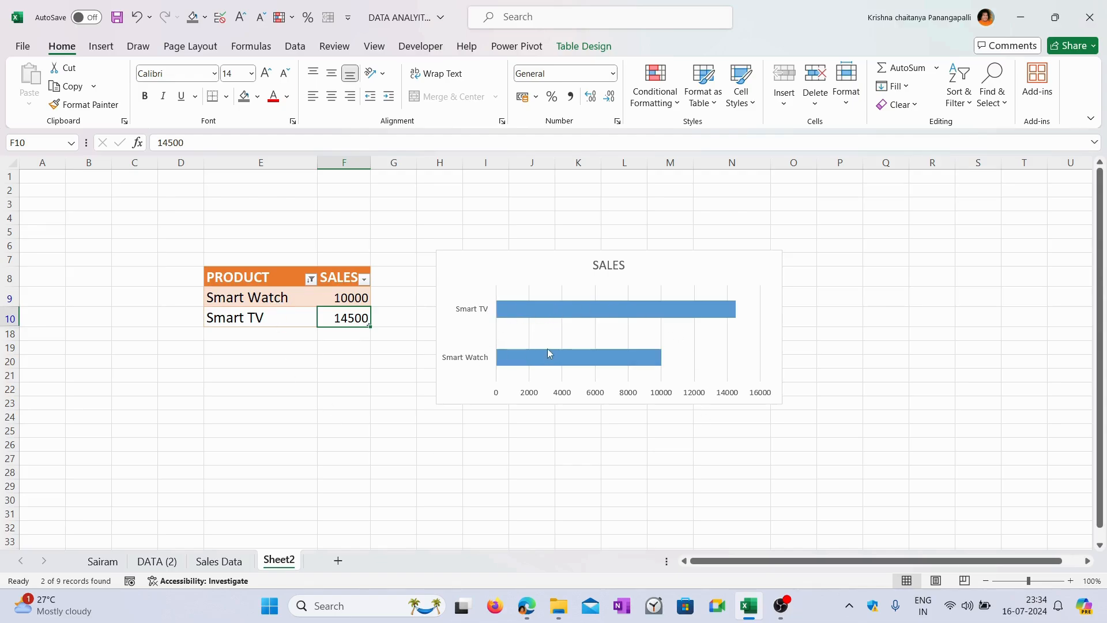
mouse_move(548, 353)
mouse_move(633, 313)
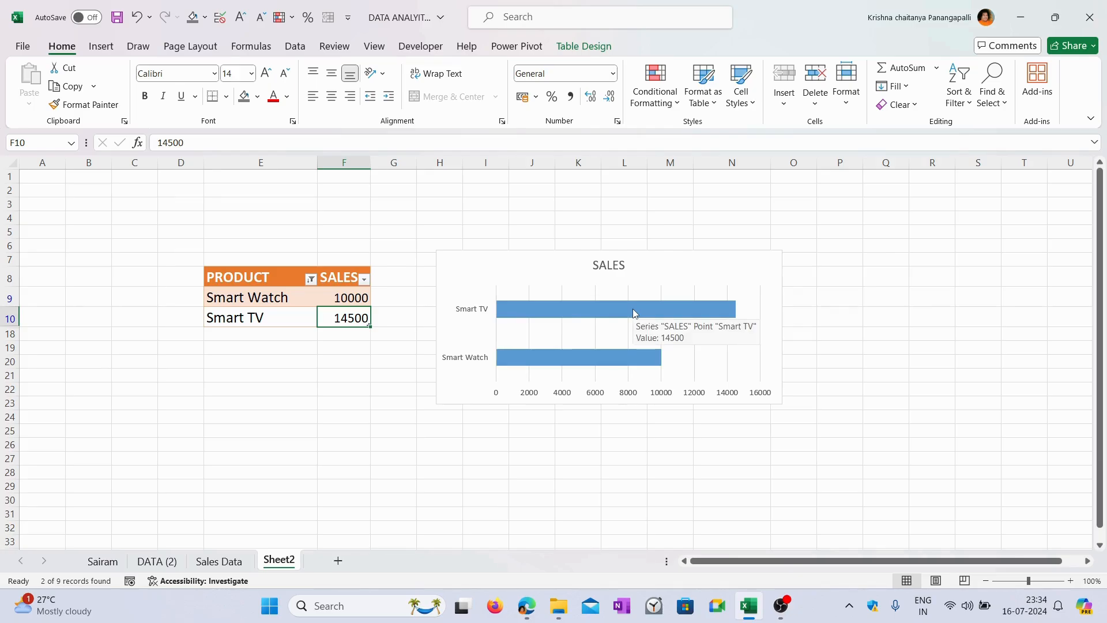
Undo the product filters, the chart resizing and the Z to A sort.
key("ctrl+z")
key("ctrl+z")
key("ctrl+z")
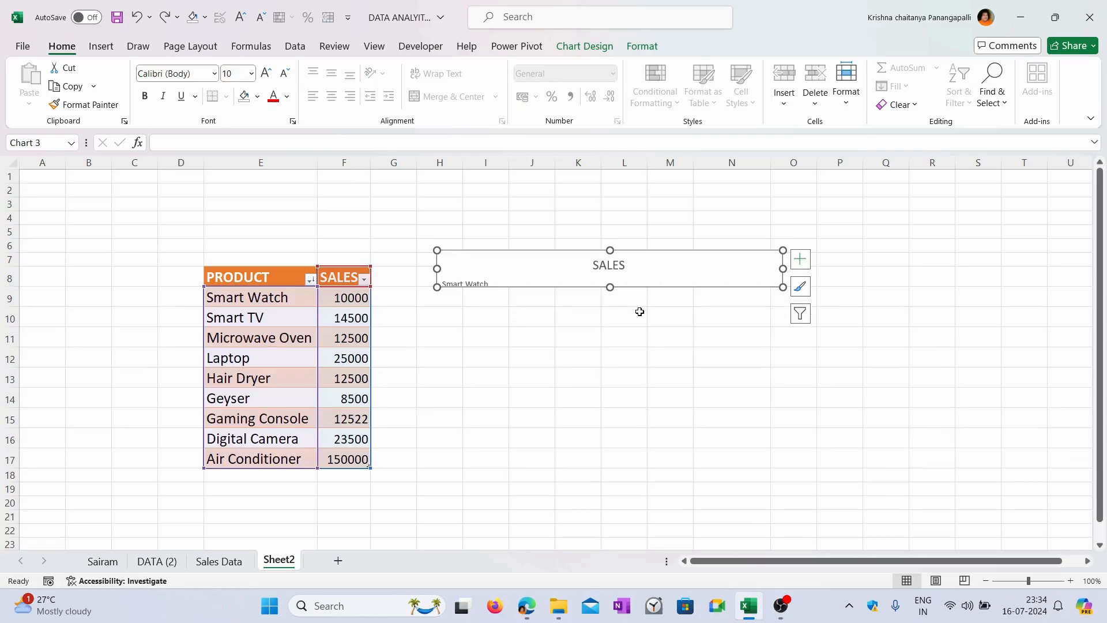
key("ctrl+z")
Stretch the collapsed bar chart's lower edge down to the end of row 14 and keep the chart selected.
left_click(633, 256)
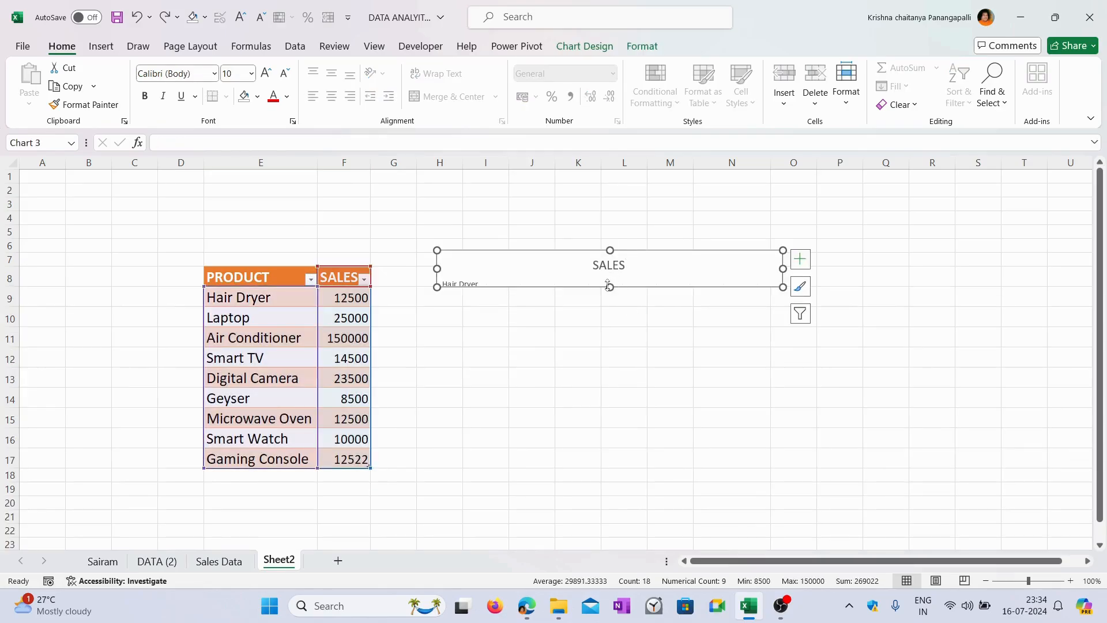
left_click_drag(609, 286, 606, 409)
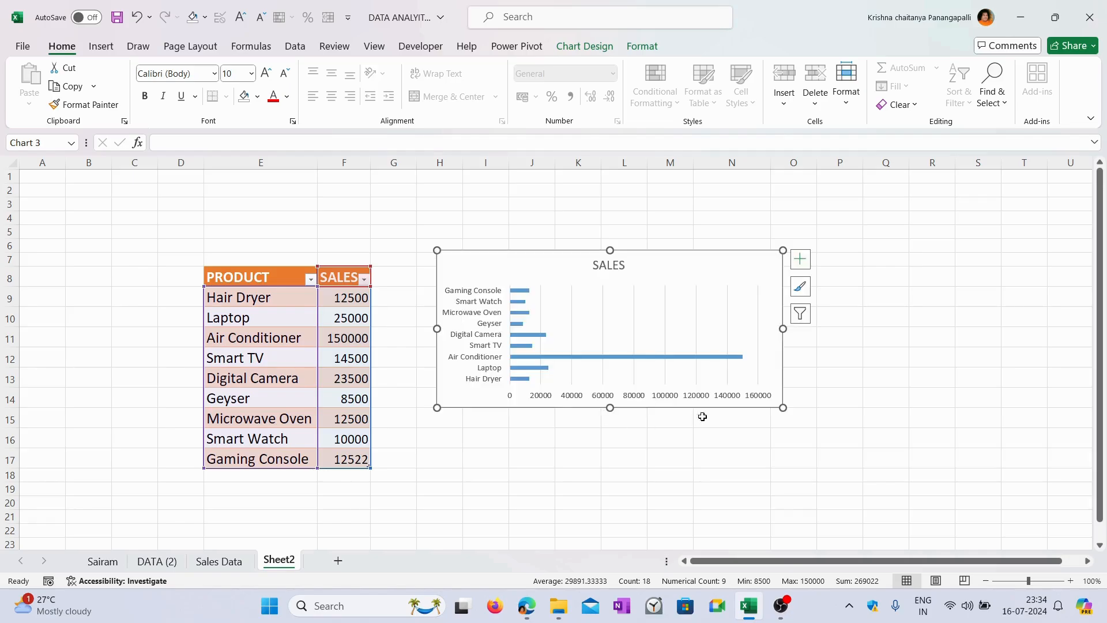
left_click(898, 345)
left_click(523, 268)
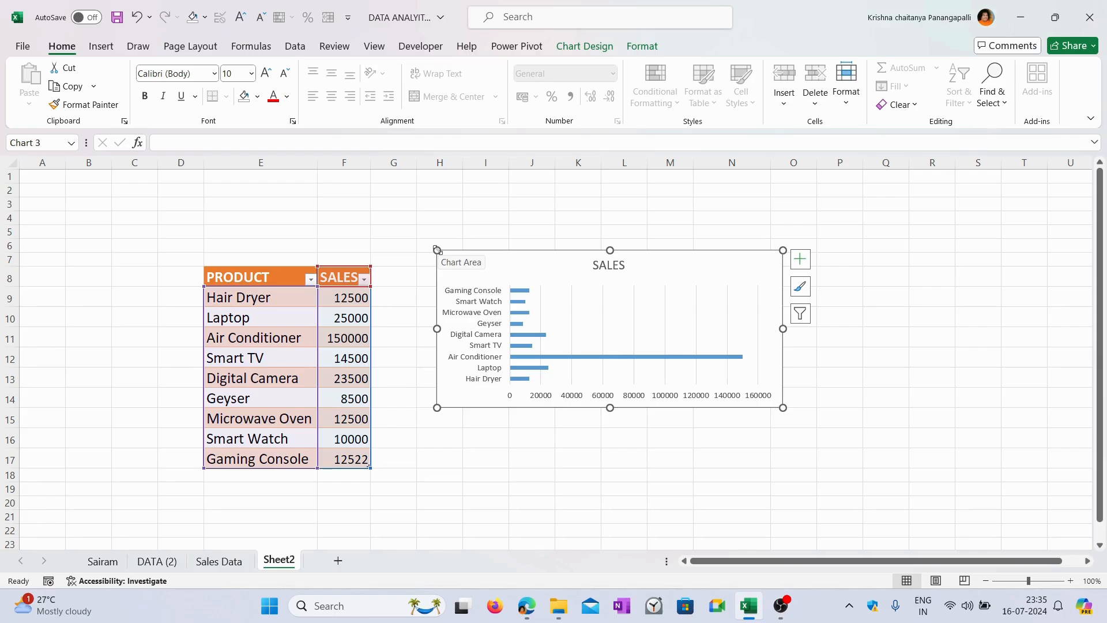
Resize the SALES bar chart to span rows 4 to 17 and from column H to the middle of column N.
left_click_drag(437, 250, 416, 219)
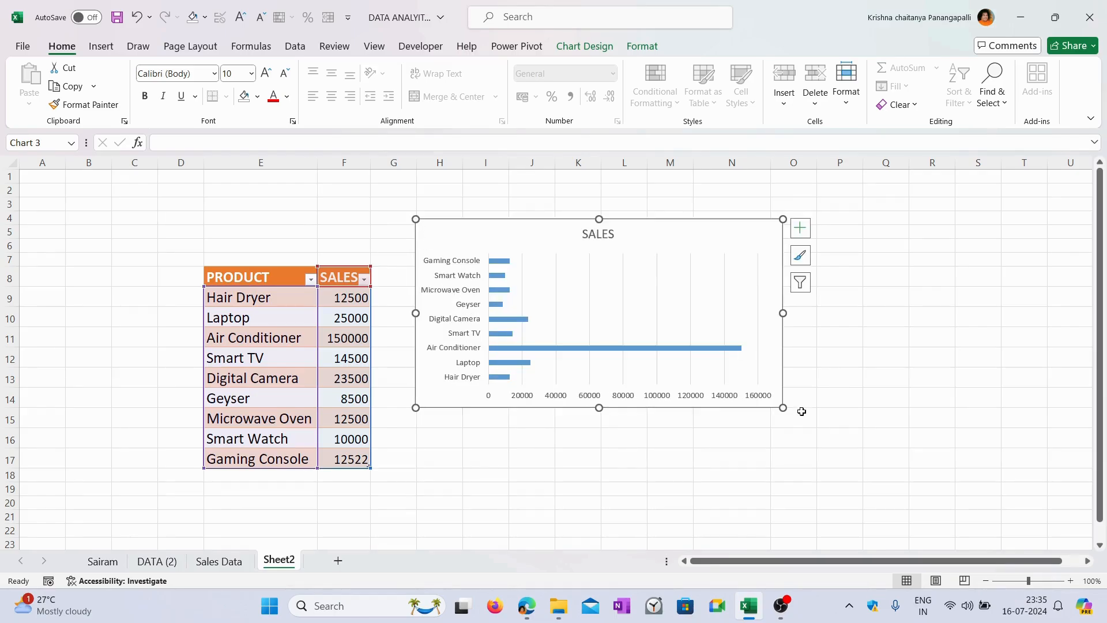
left_click_drag(785, 411, 907, 472)
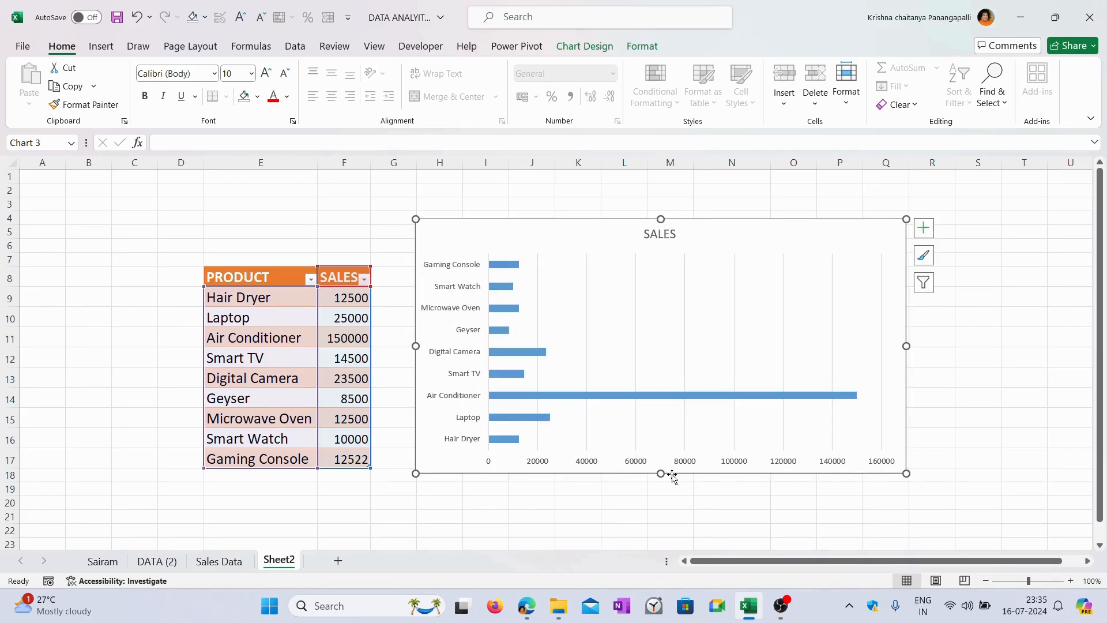
left_click_drag(661, 473, 661, 519)
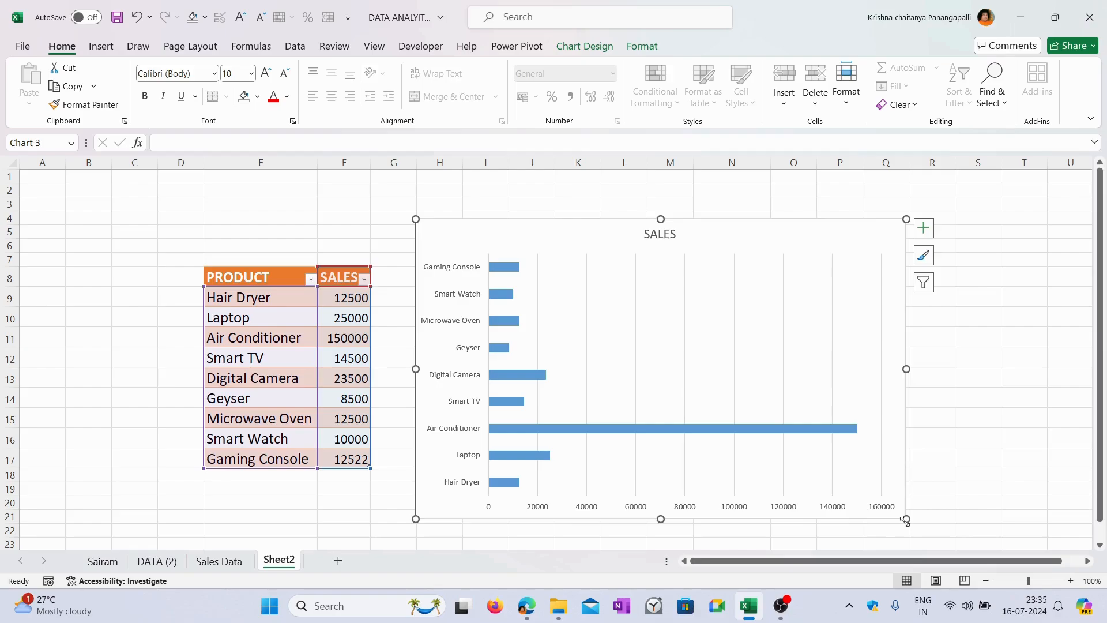
left_click_drag(907, 519, 681, 402)
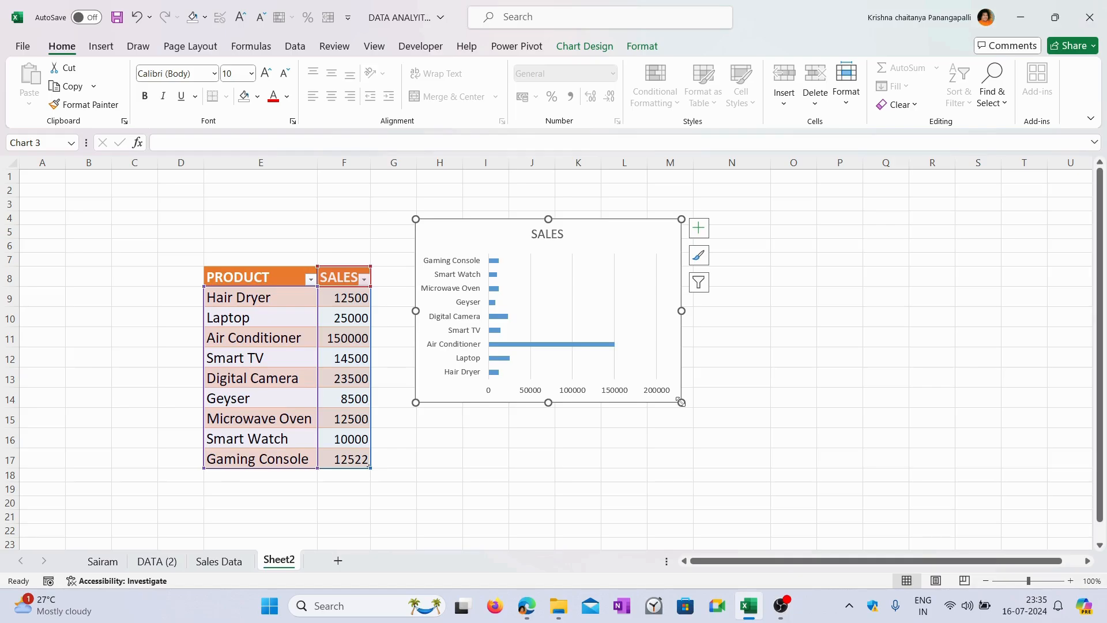
left_click_drag(682, 402, 732, 461)
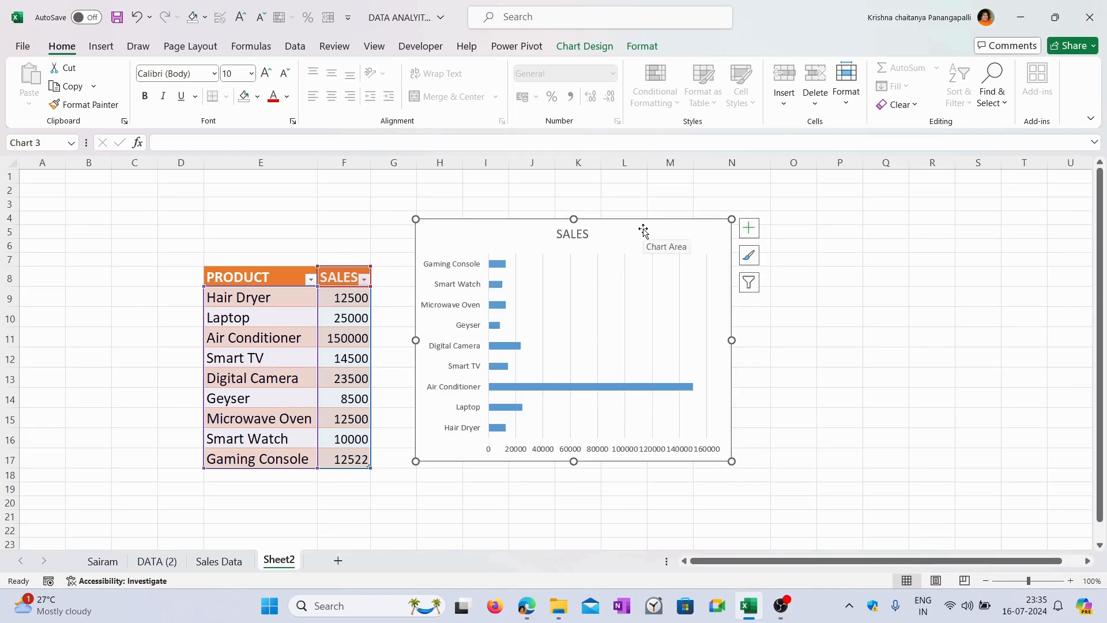
Show the chart's axis titles and rename the horizontal axis title as Sales.
left_click(749, 231)
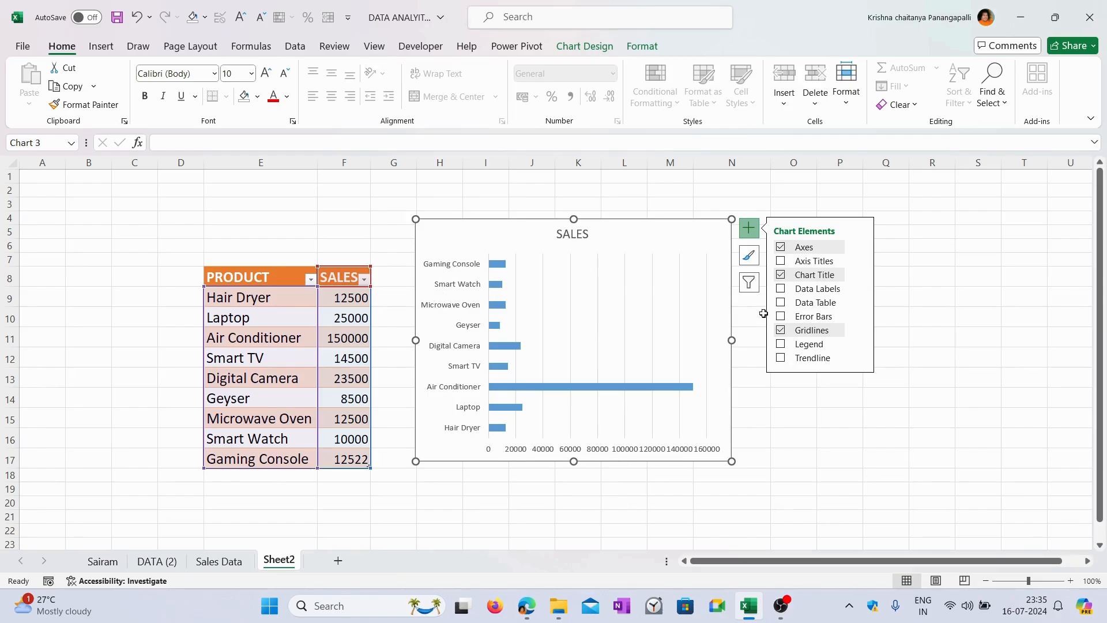
left_click(781, 247)
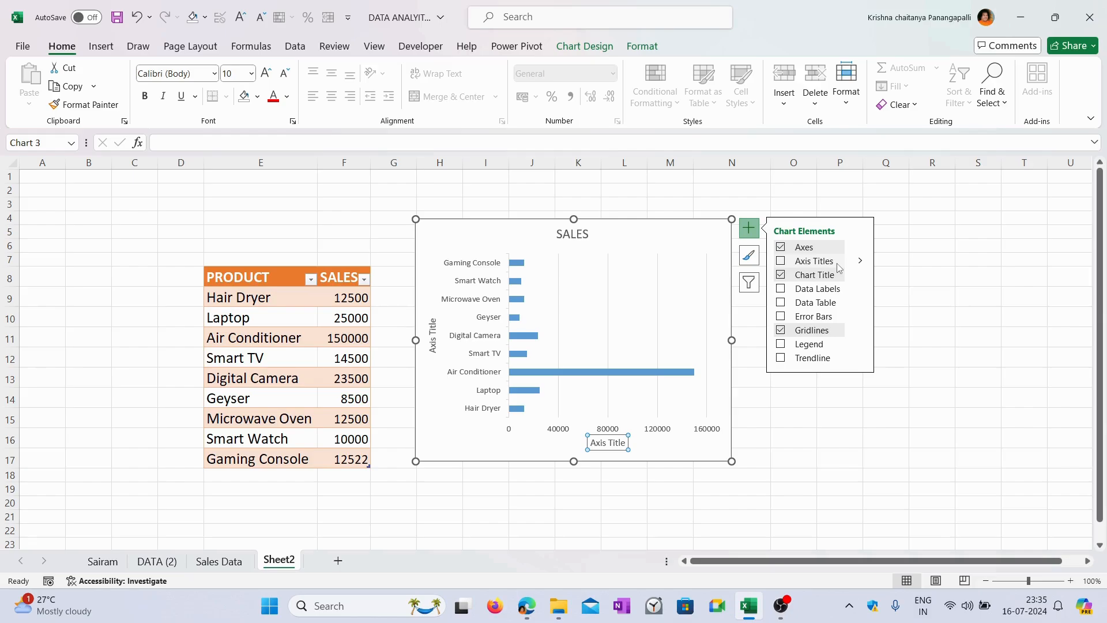
left_click(781, 260)
triple_click(615, 447)
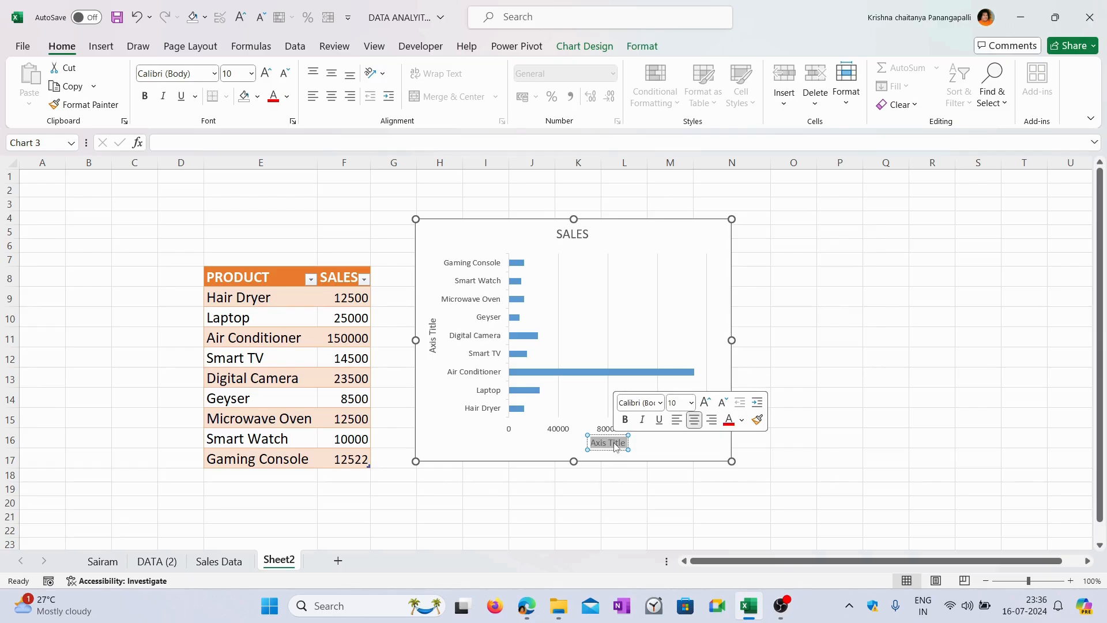
type("Sales")
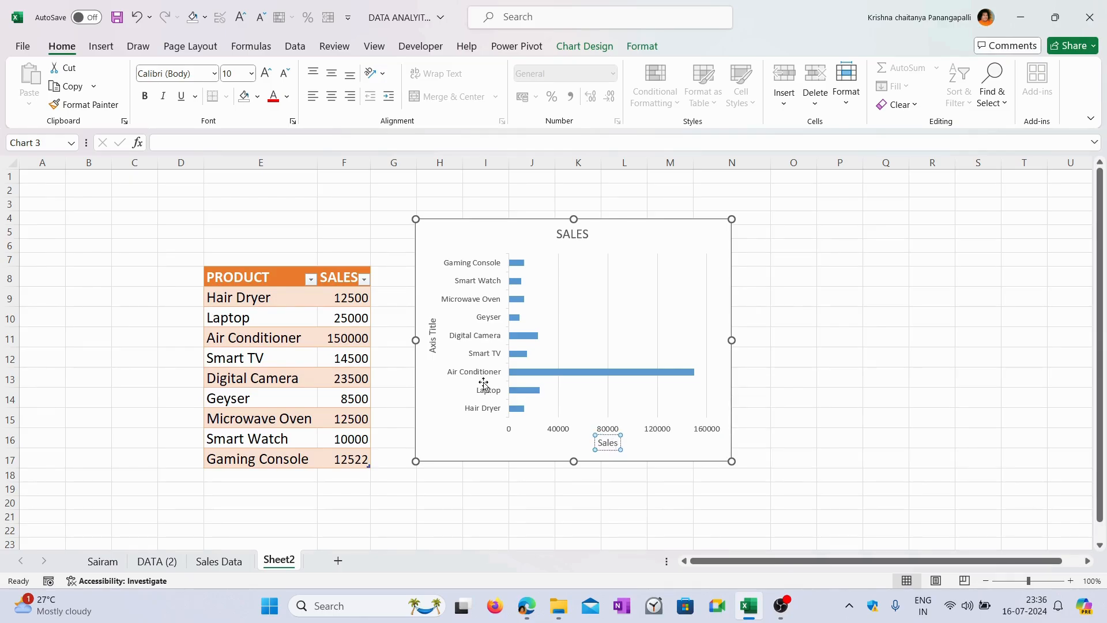
Try to edit the vertical axis title's text, and select the plot area.
double_click(434, 331)
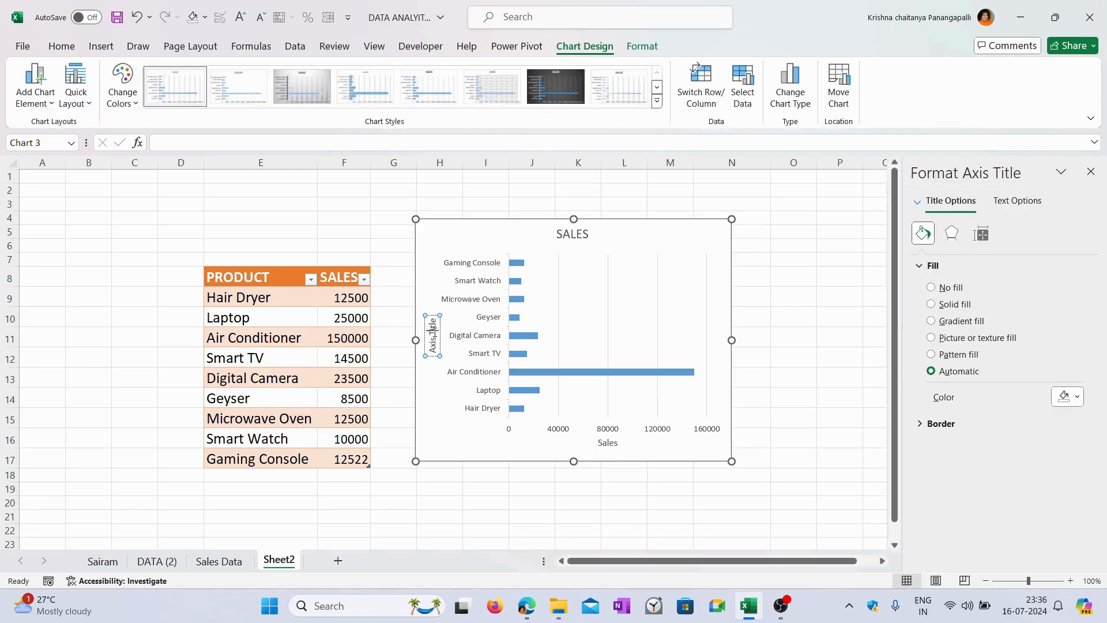
double_click(434, 332)
left_click(434, 330)
left_click(771, 270)
left_click(668, 267)
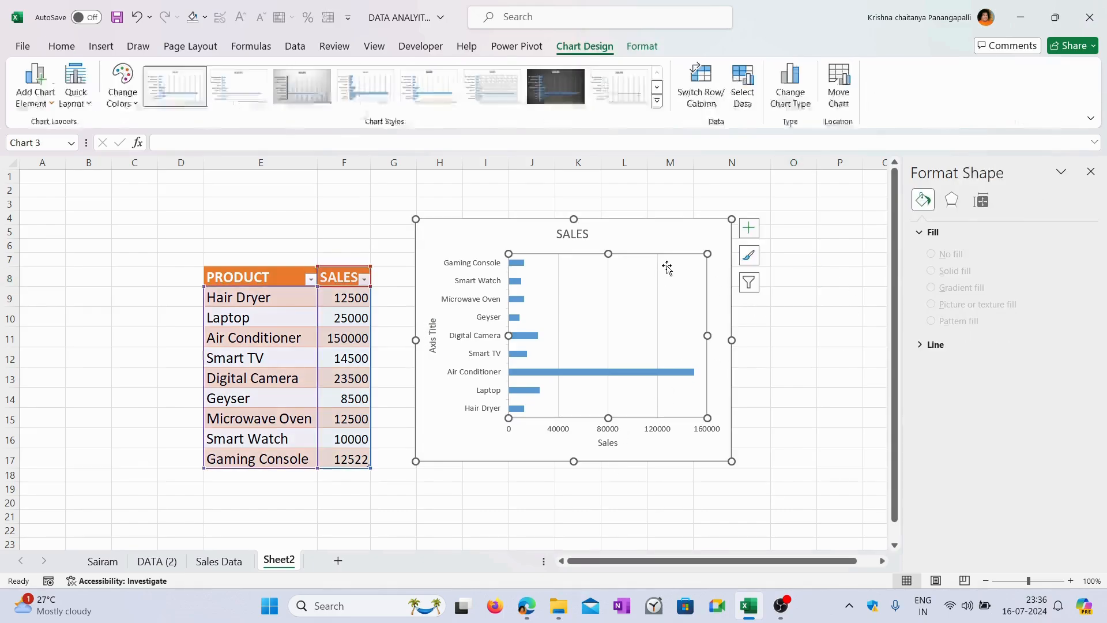
Remove the axis titles, add data labels to the bars and inspect the Gaming Console label.
left_click(749, 229)
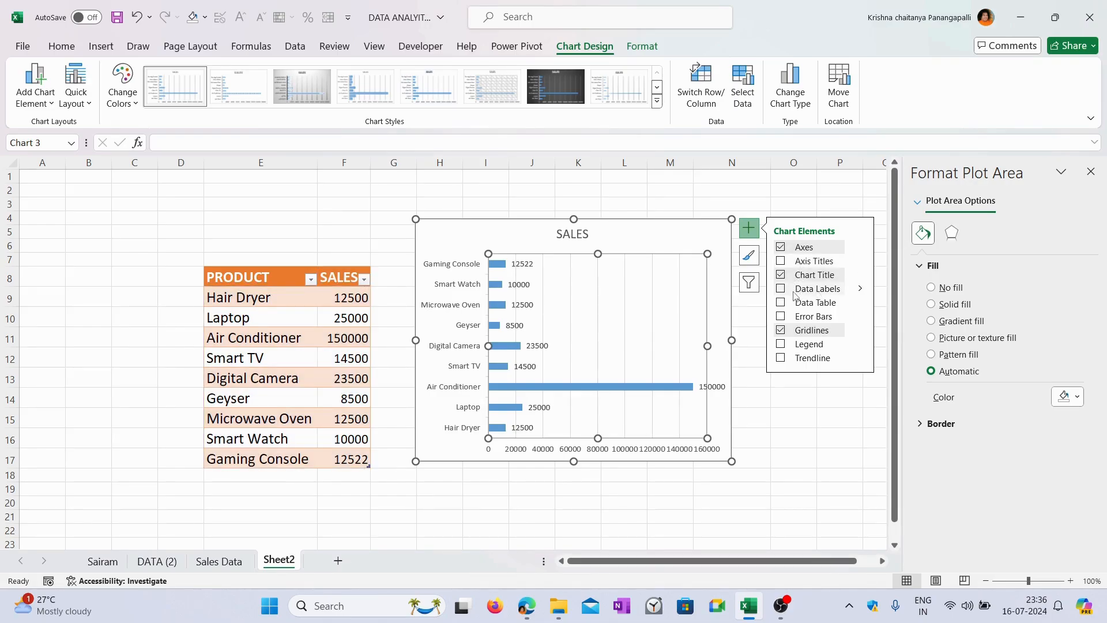
left_click(782, 294)
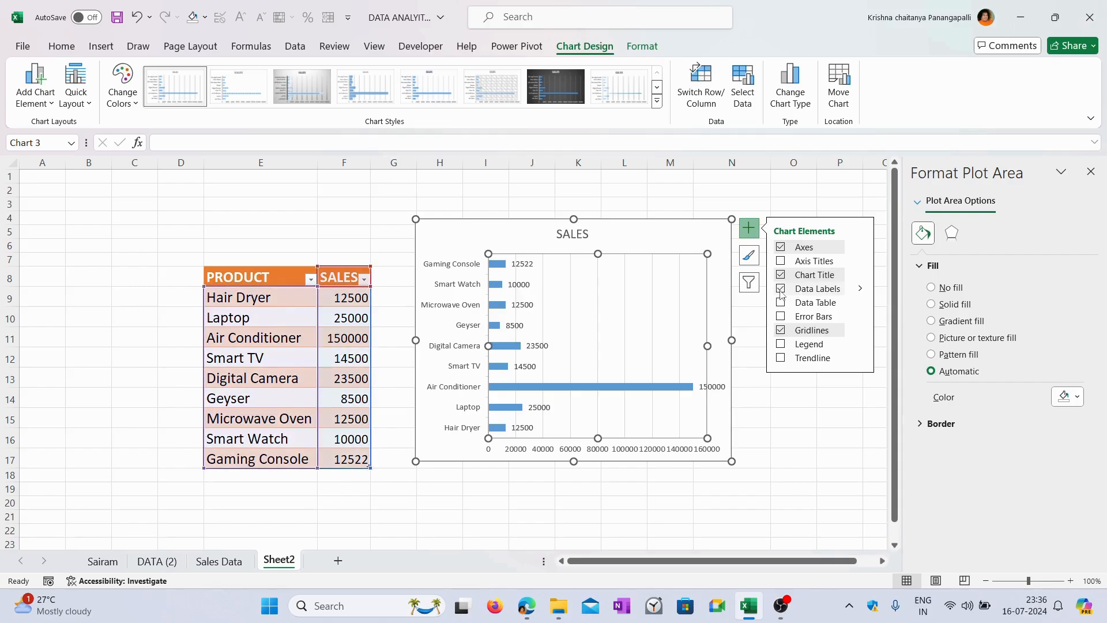
left_click(833, 472)
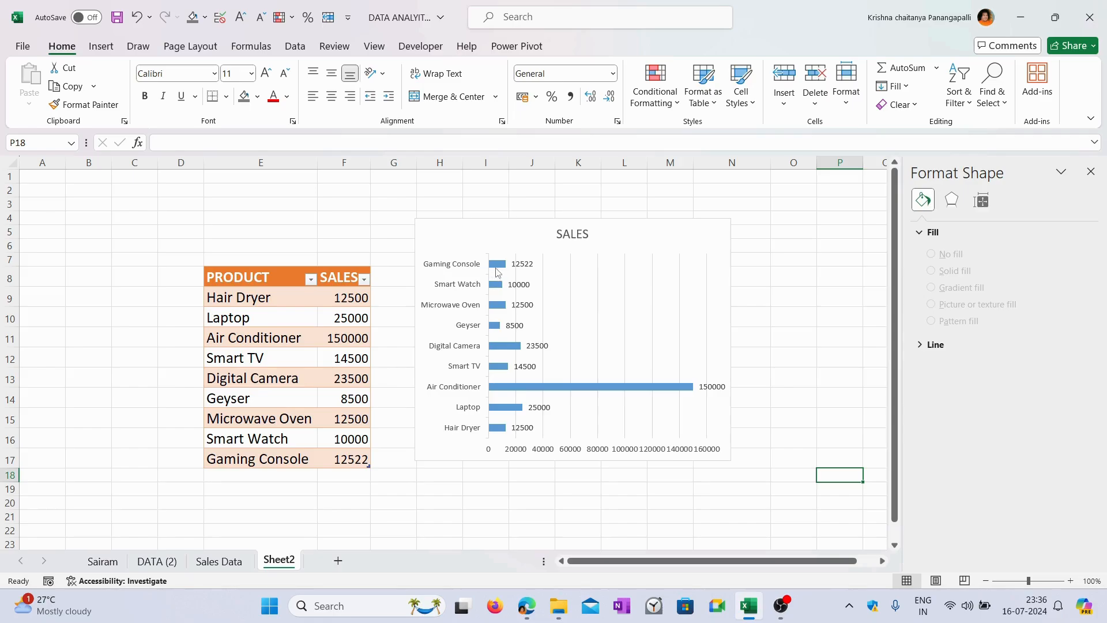
mouse_move(501, 271)
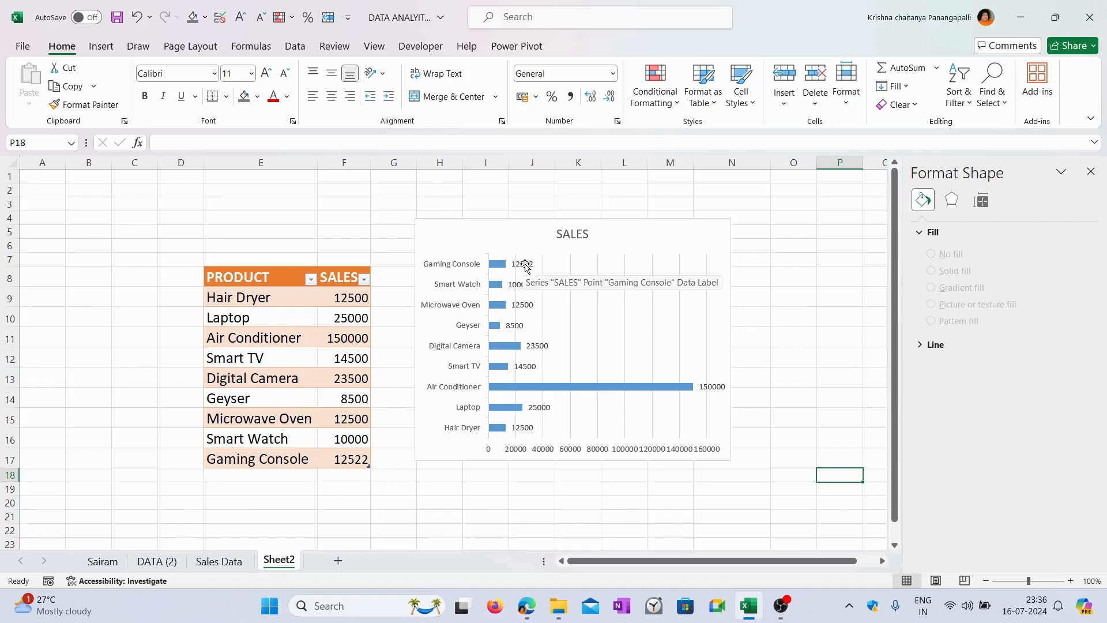
Remove the data labels from the chart's bars.
left_click(704, 257)
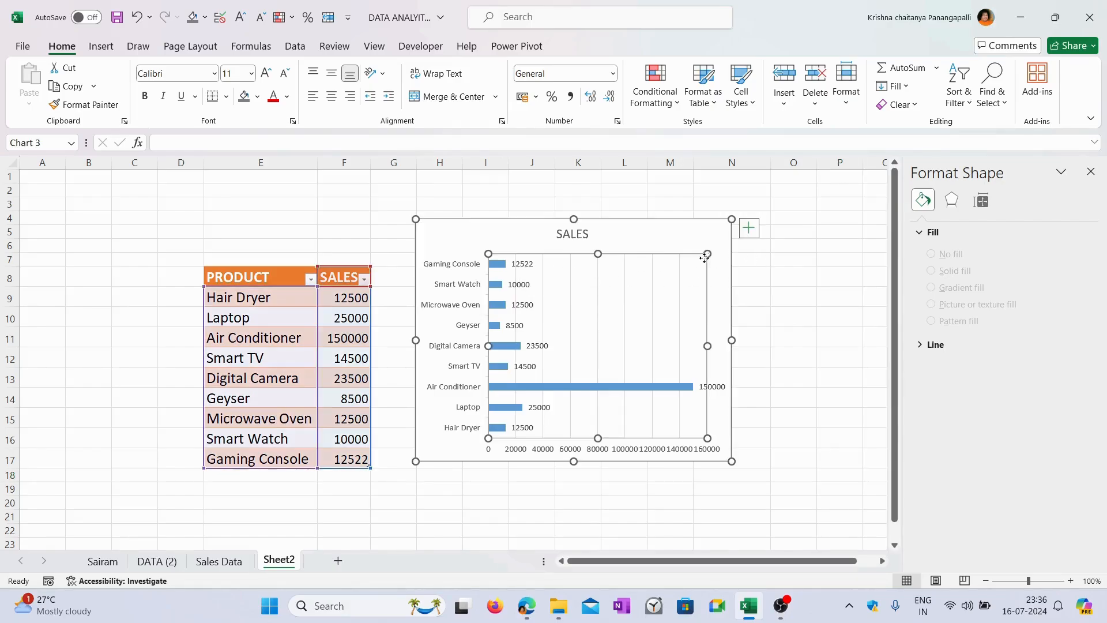
left_click(749, 228)
left_click(781, 289)
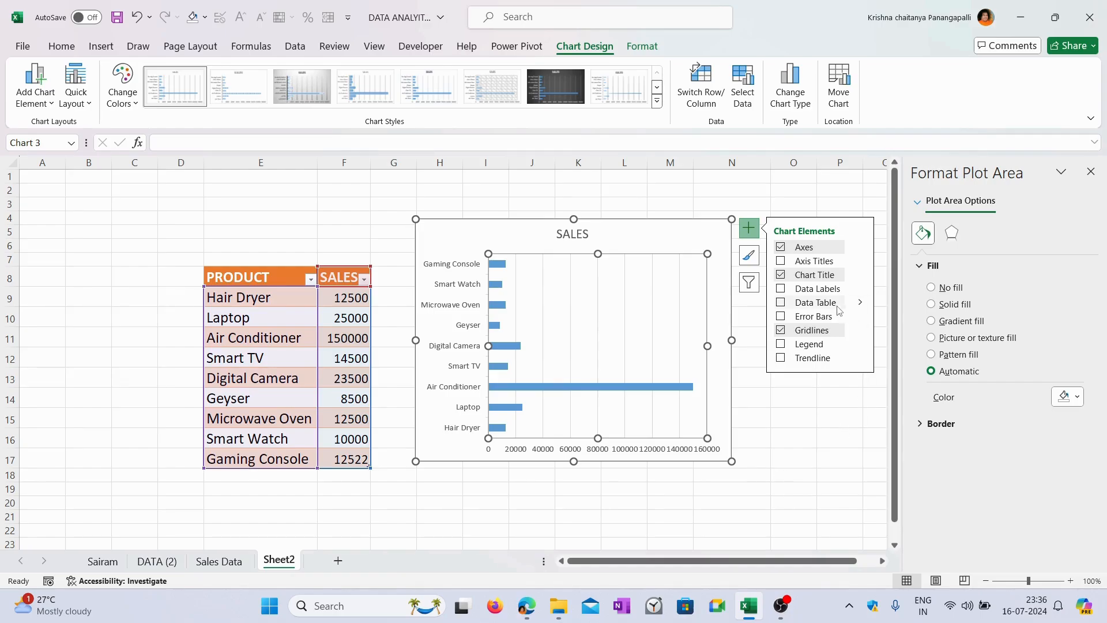
Add a data table beneath the chart's bars to examine it, and remove it again.
left_click(782, 304)
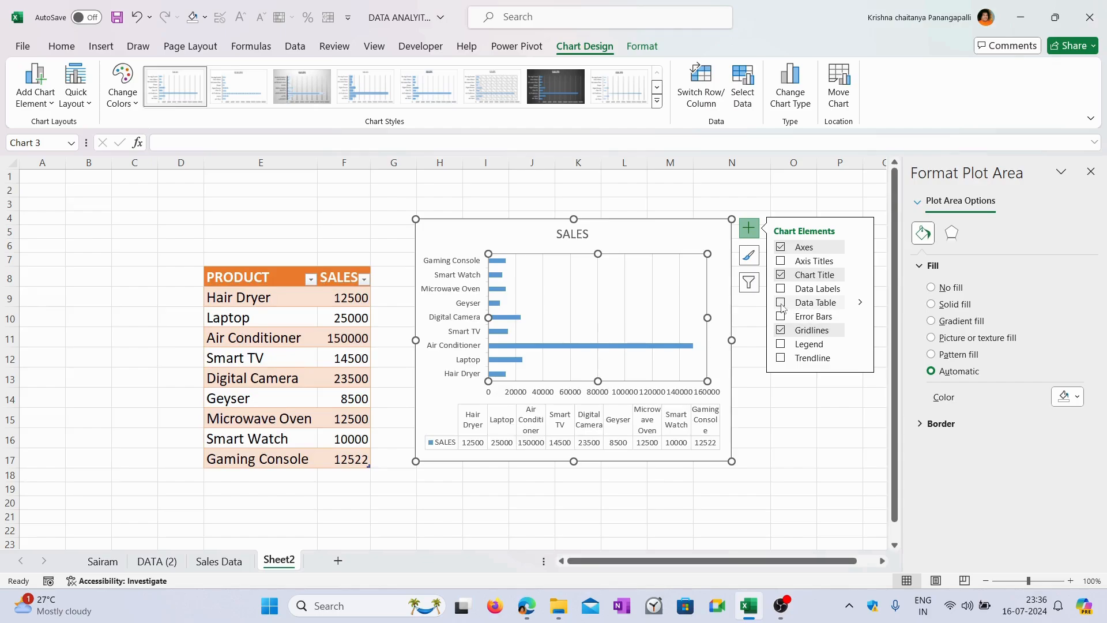
left_click(782, 305)
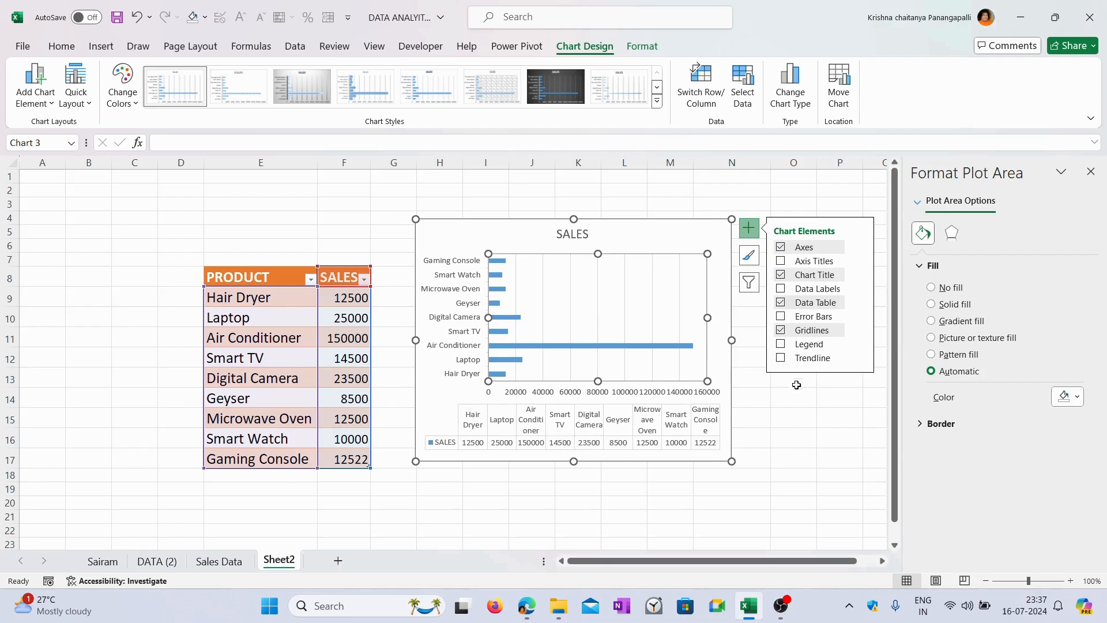
left_click(782, 303)
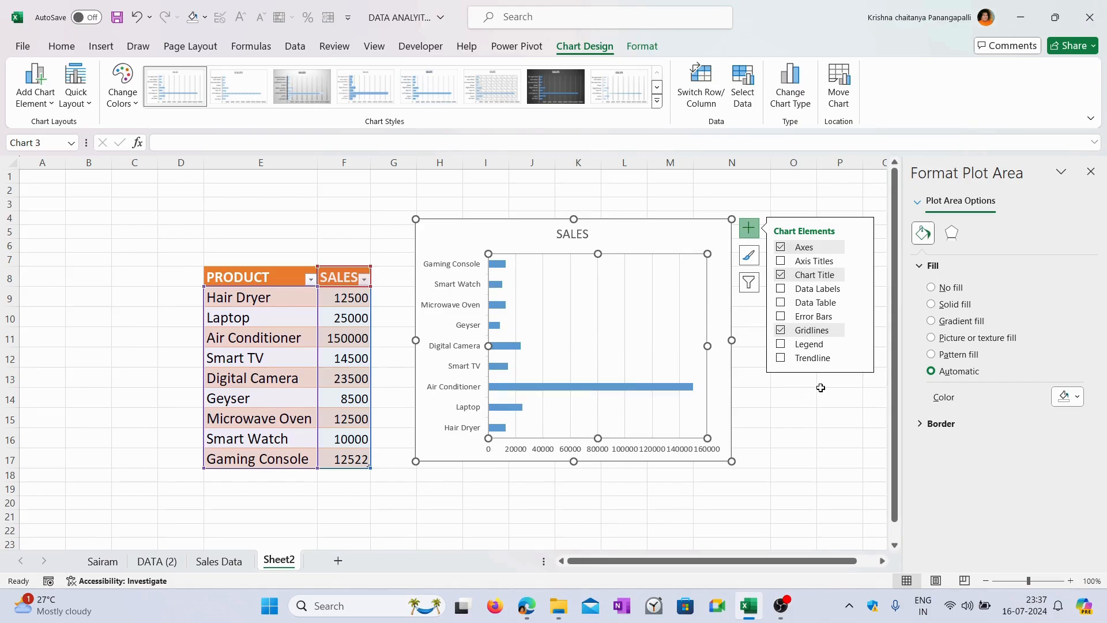
Show the chart's error bars briefly, remove them again and close the formatting pane.
left_click(782, 317)
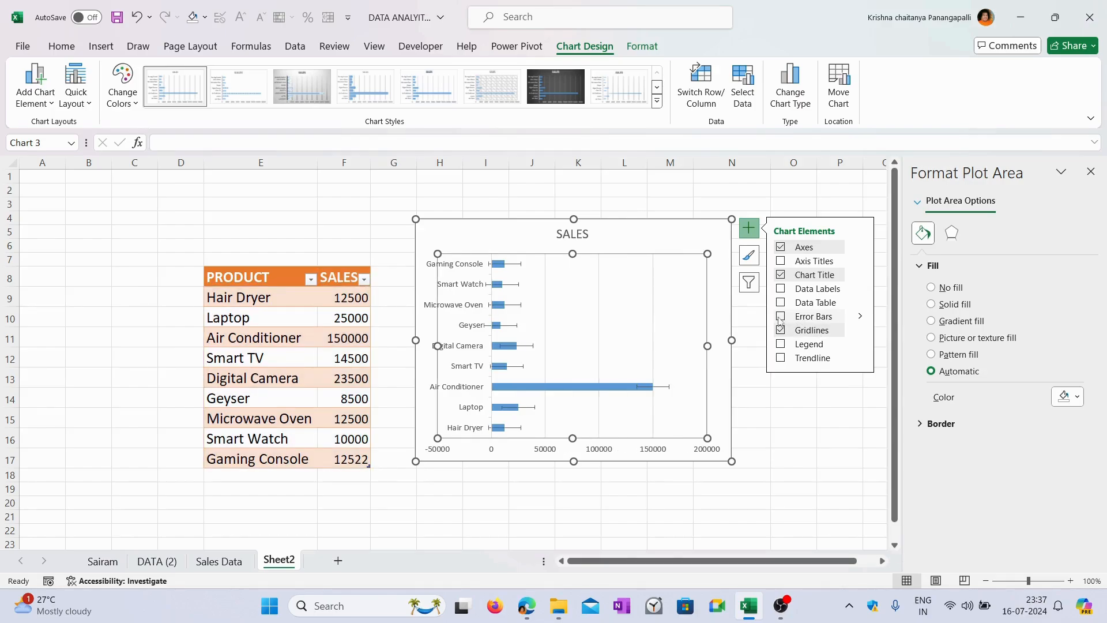
left_click(781, 317)
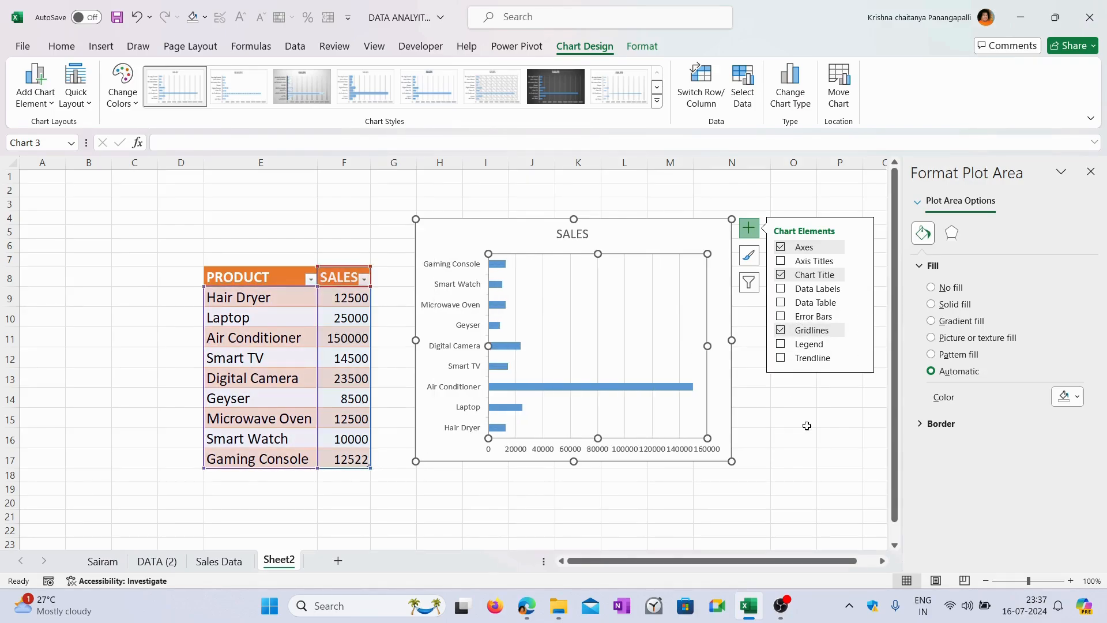
left_click(828, 423)
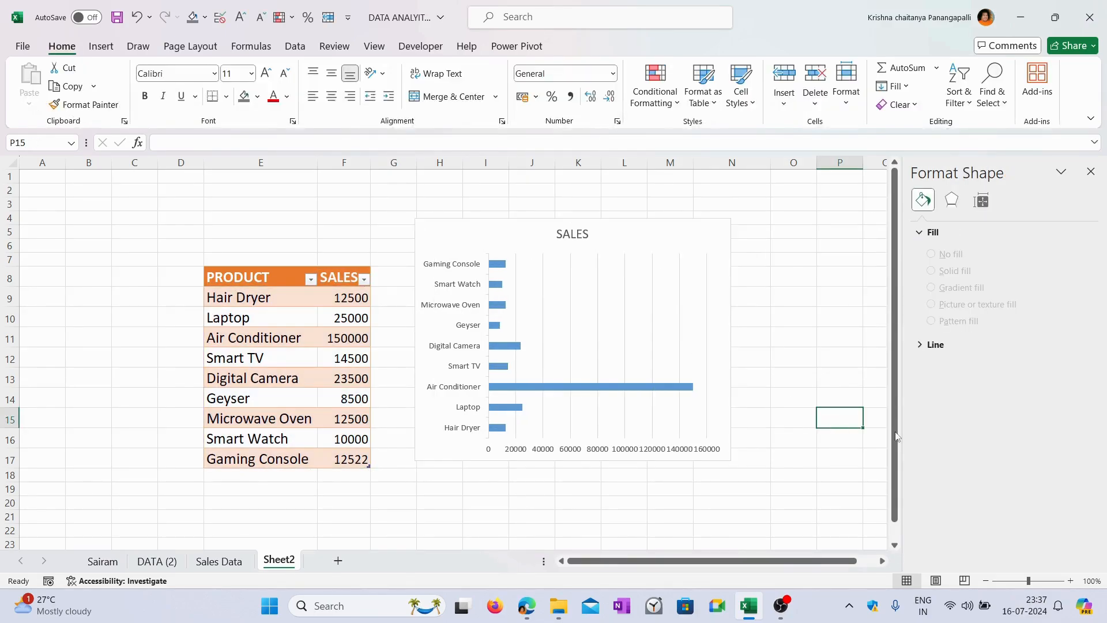
left_click(1090, 171)
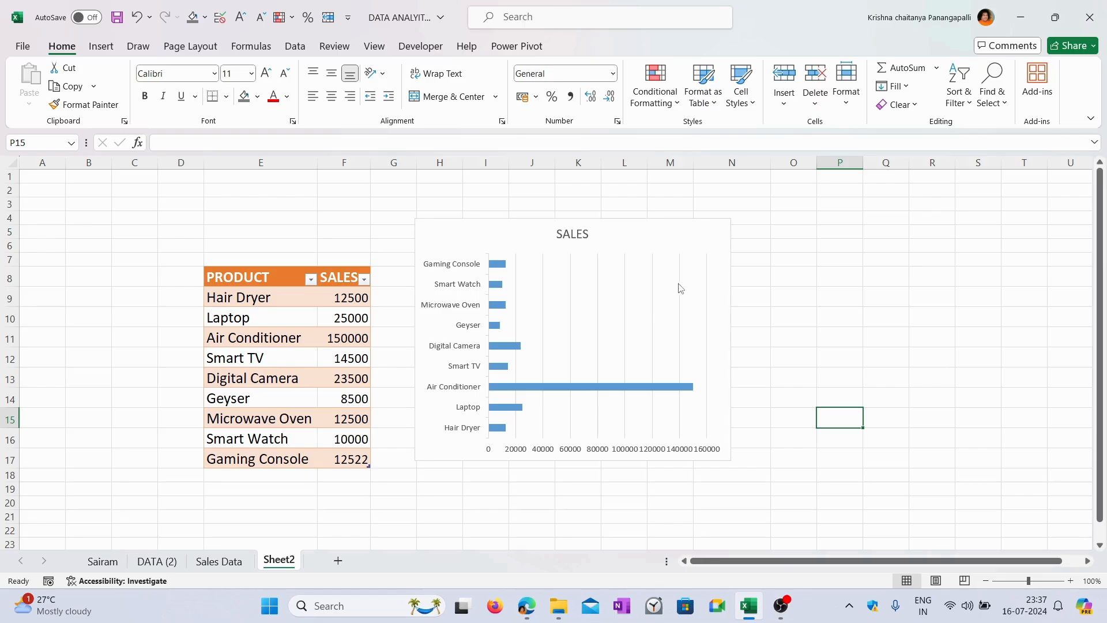
Select the SALES bar chart and remove its gridlines.
left_click(688, 226)
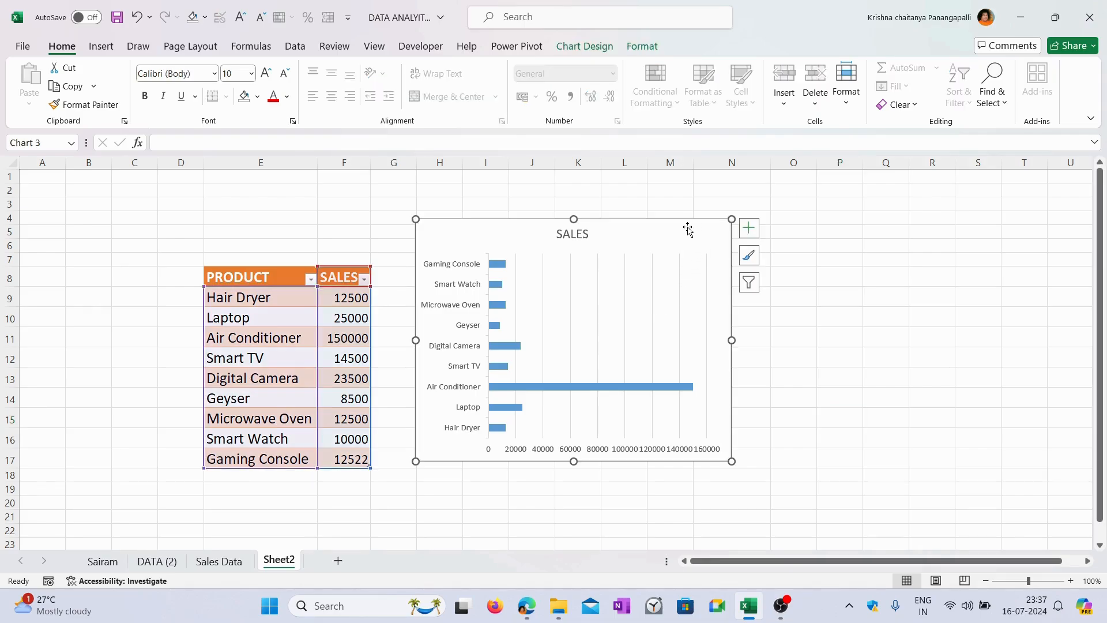
left_click(748, 228)
left_click(781, 330)
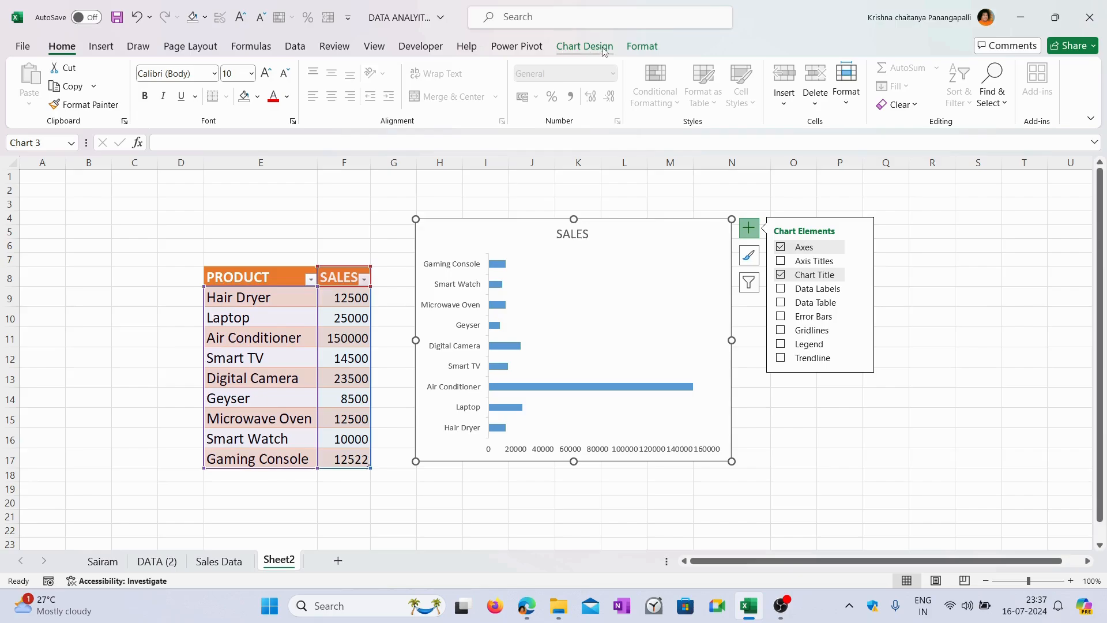
Try several preset chart styles on the bar chart, including Style 2 and the dark style, and preview the full style gallery.
left_click(584, 51)
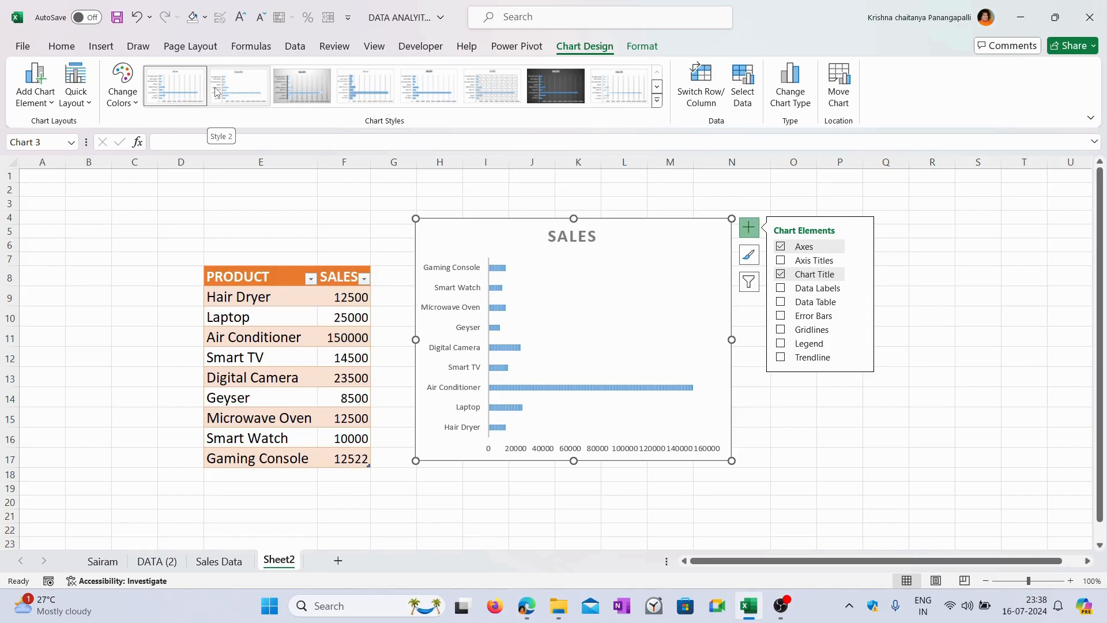
left_click(265, 92)
left_click(294, 86)
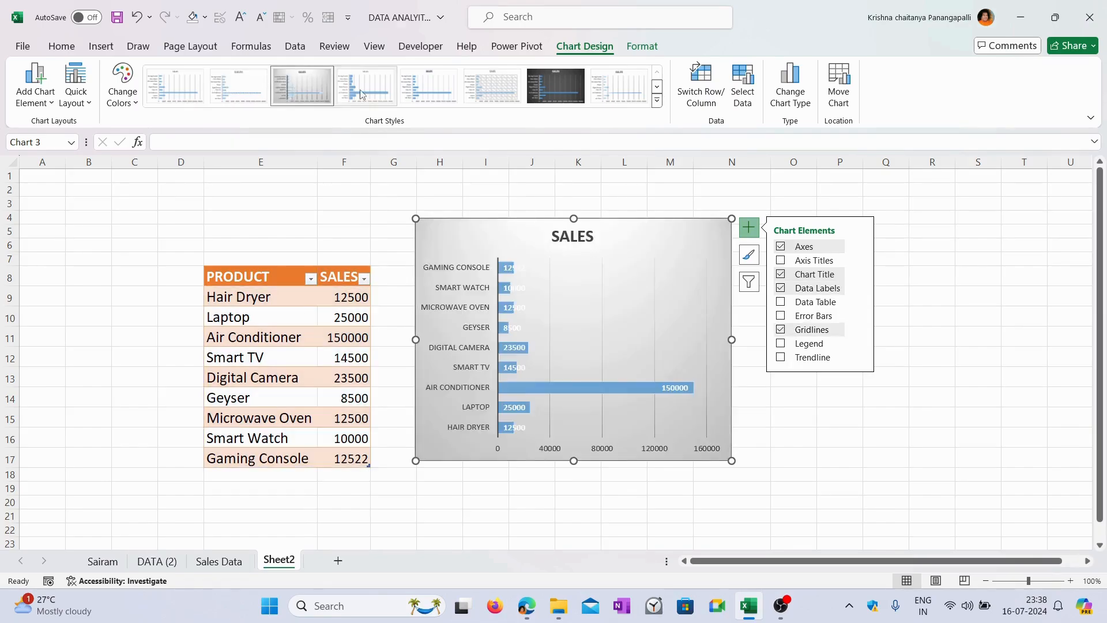
left_click(419, 101)
left_click(484, 99)
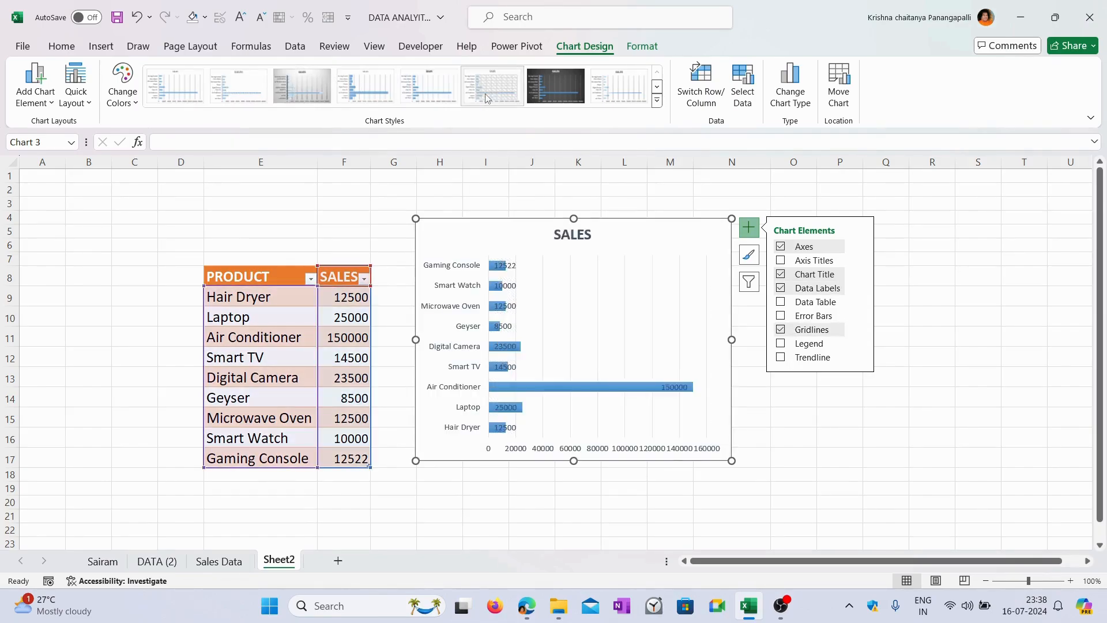
left_click(548, 99)
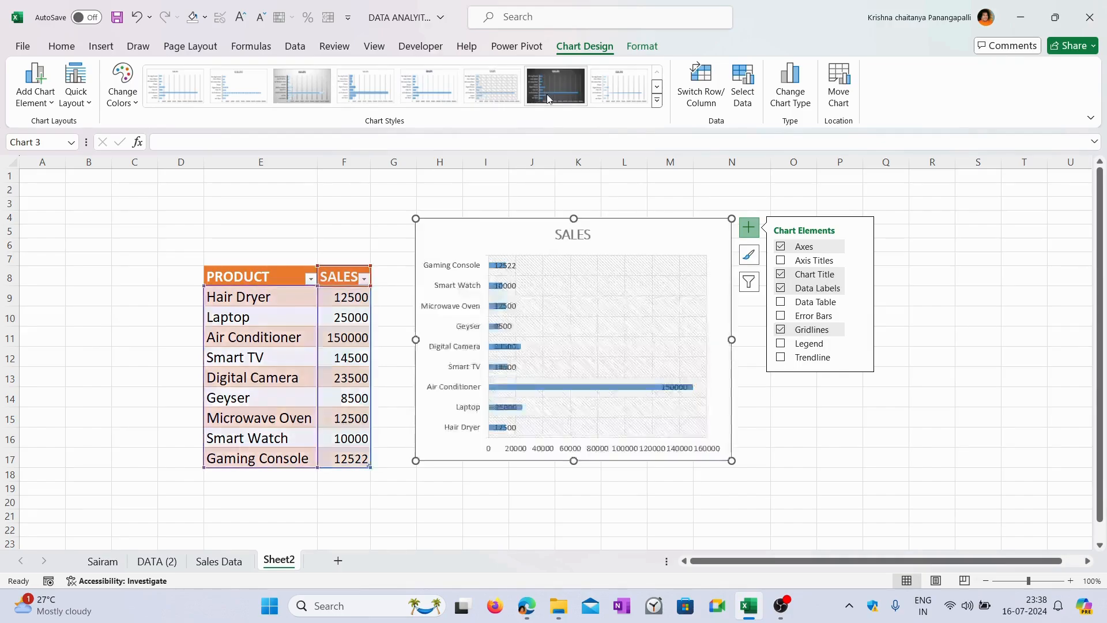
left_click(657, 101)
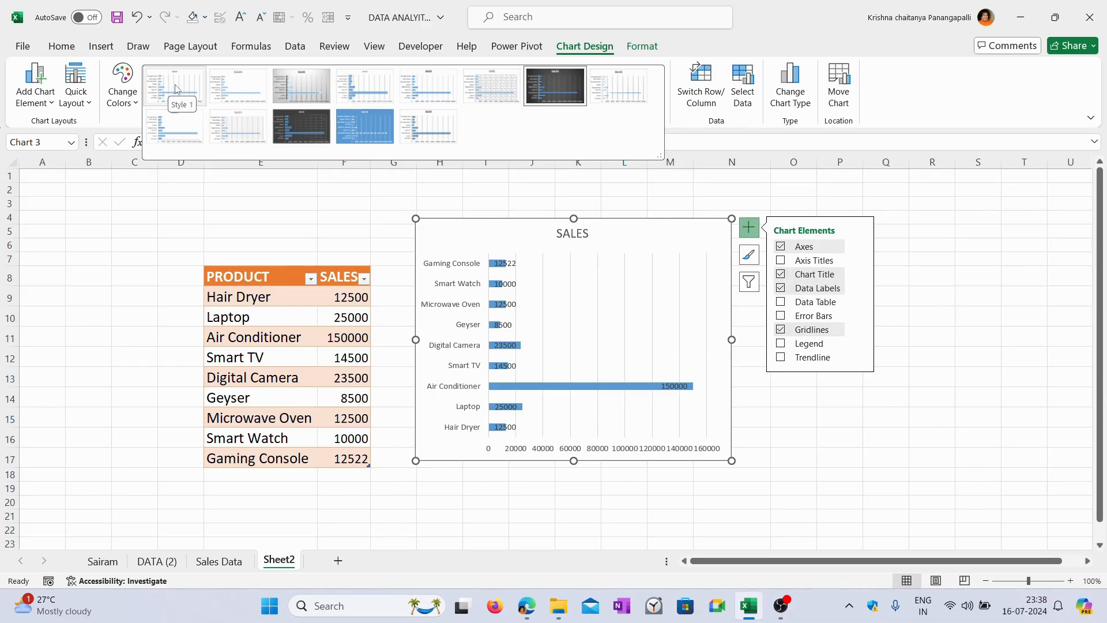
left_click(903, 428)
Undo all the applied chart styles back to the plain chart without gridlines, and deselect the chart.
key("ctrl+z")
key("ctrl+z")
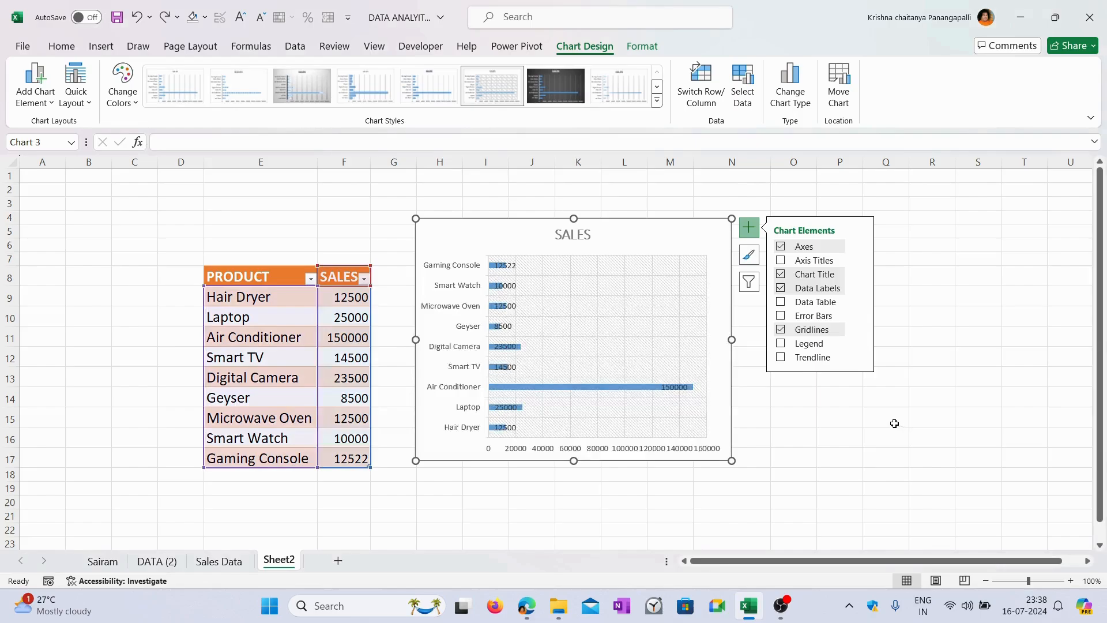
key("ctrl+z")
key("ctrl+z")
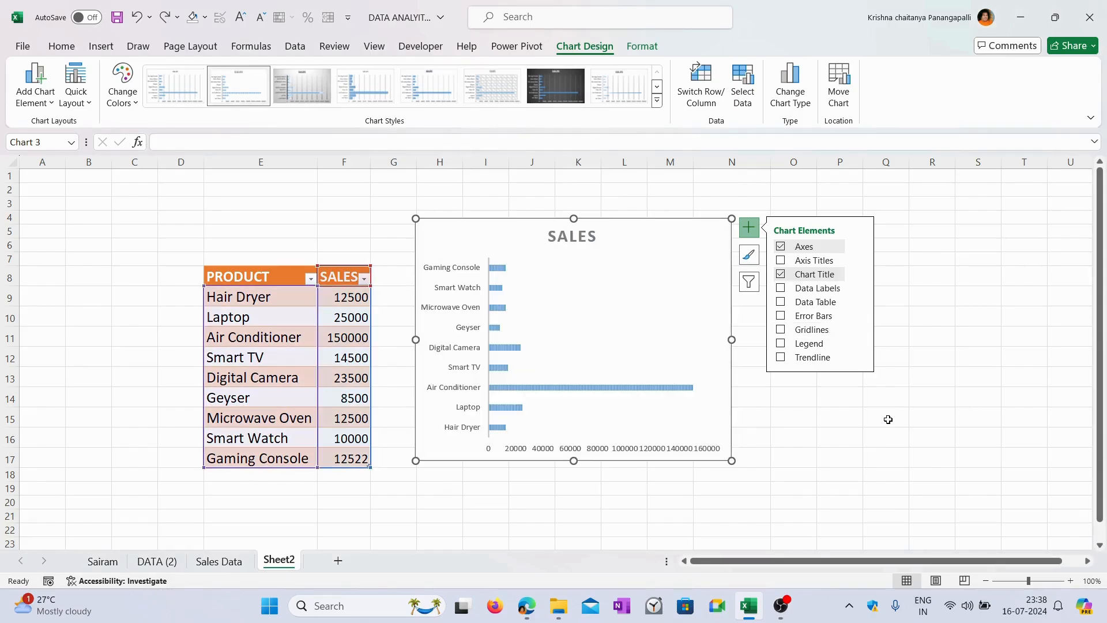
key("ctrl+z")
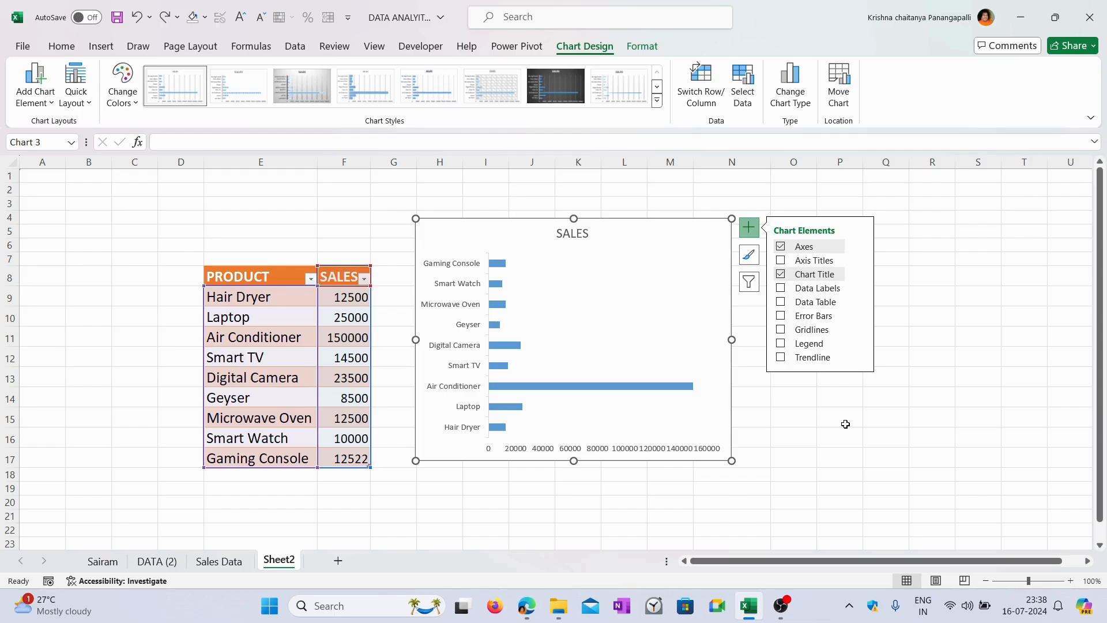
left_click(845, 424)
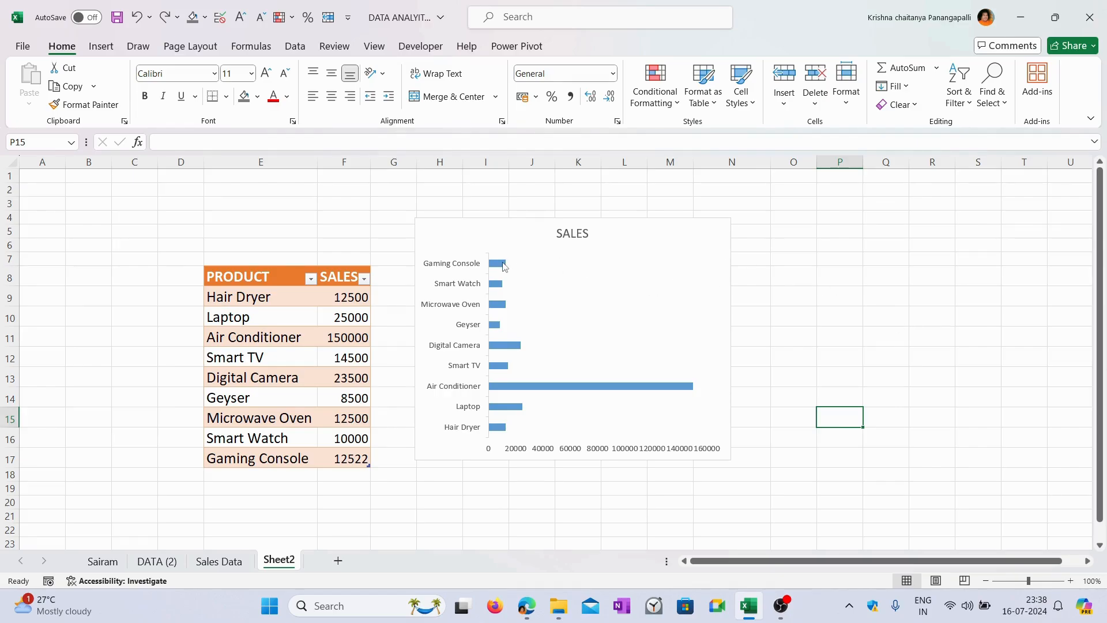
Select the bars of the SALES chart and open the data series' fill formatting options.
mouse_move(505, 265)
left_click(504, 265)
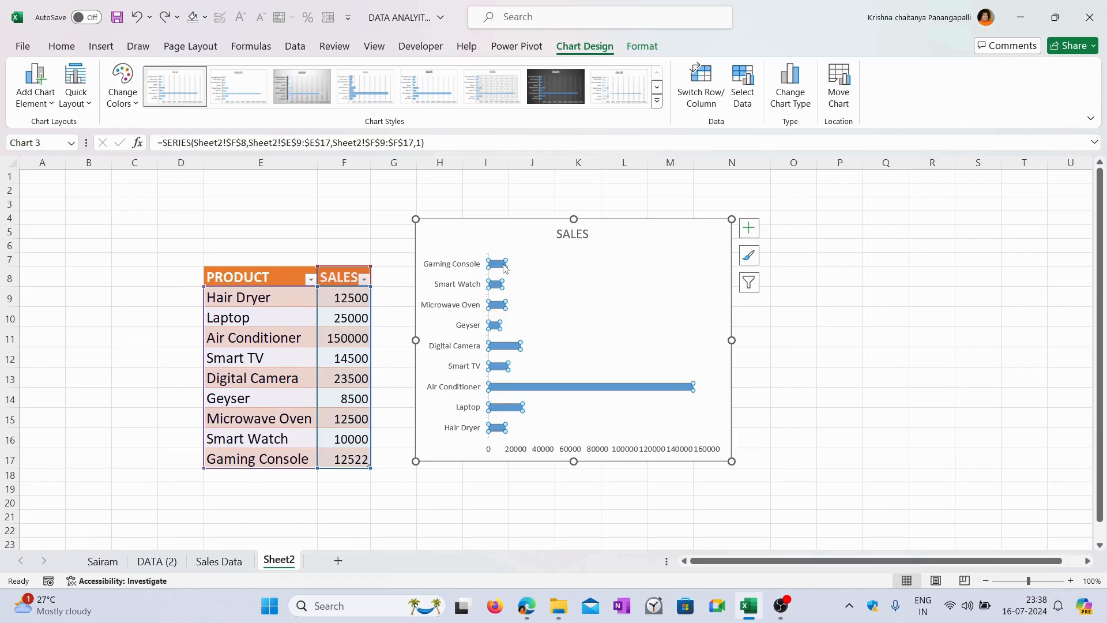
double_click(504, 265)
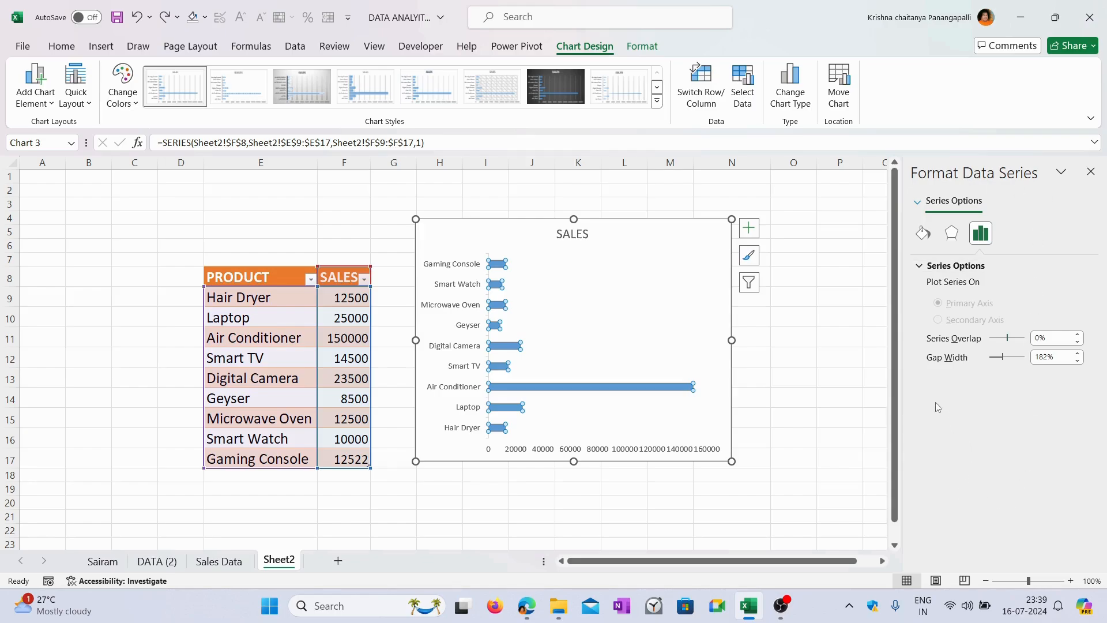
left_click(923, 234)
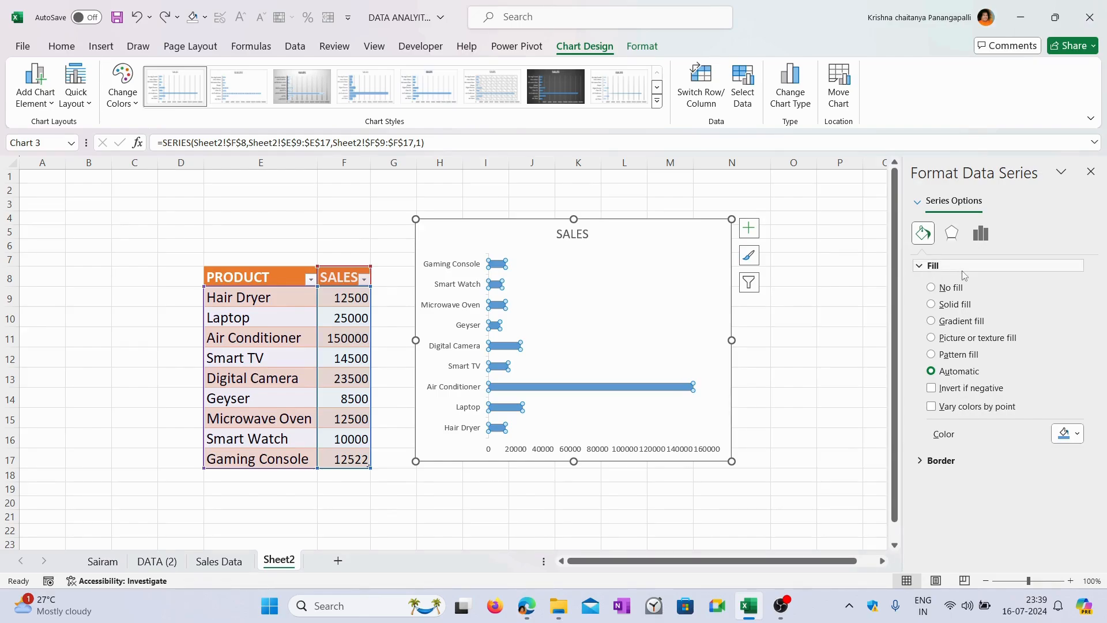
Try No fill on the bars, followed by a solid fill in dark green from the theme colors.
left_click(933, 289)
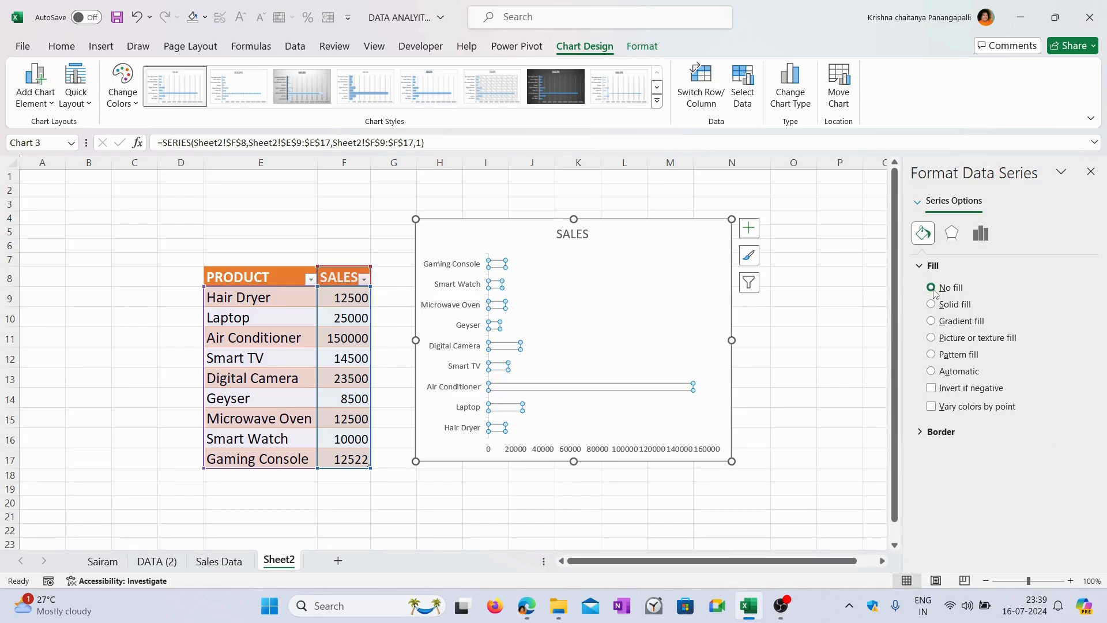
left_click(940, 308)
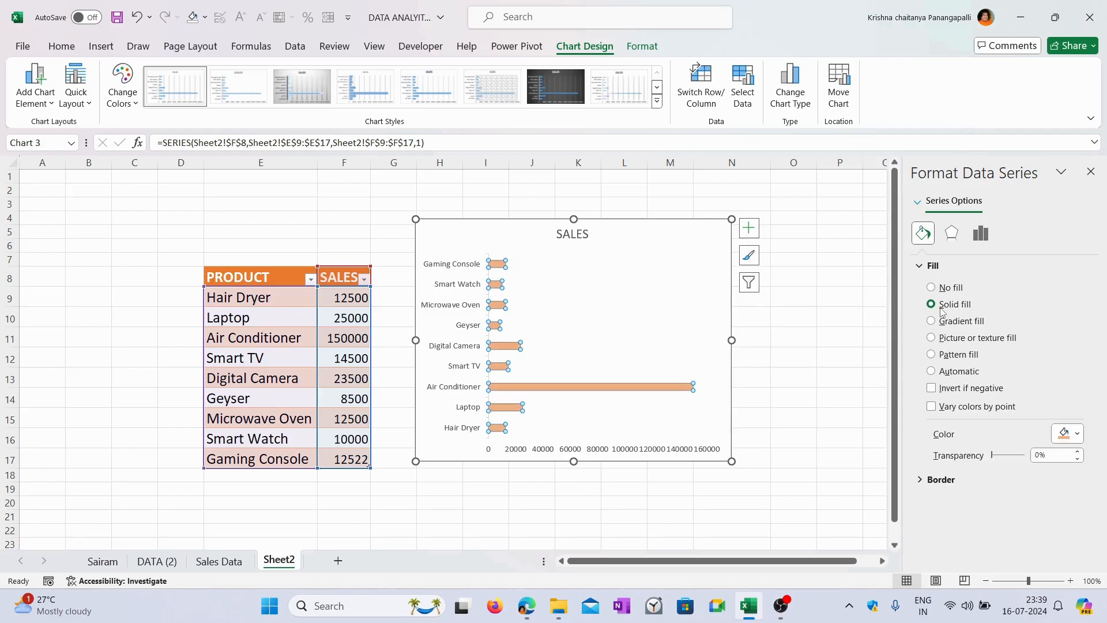
left_click(1077, 436)
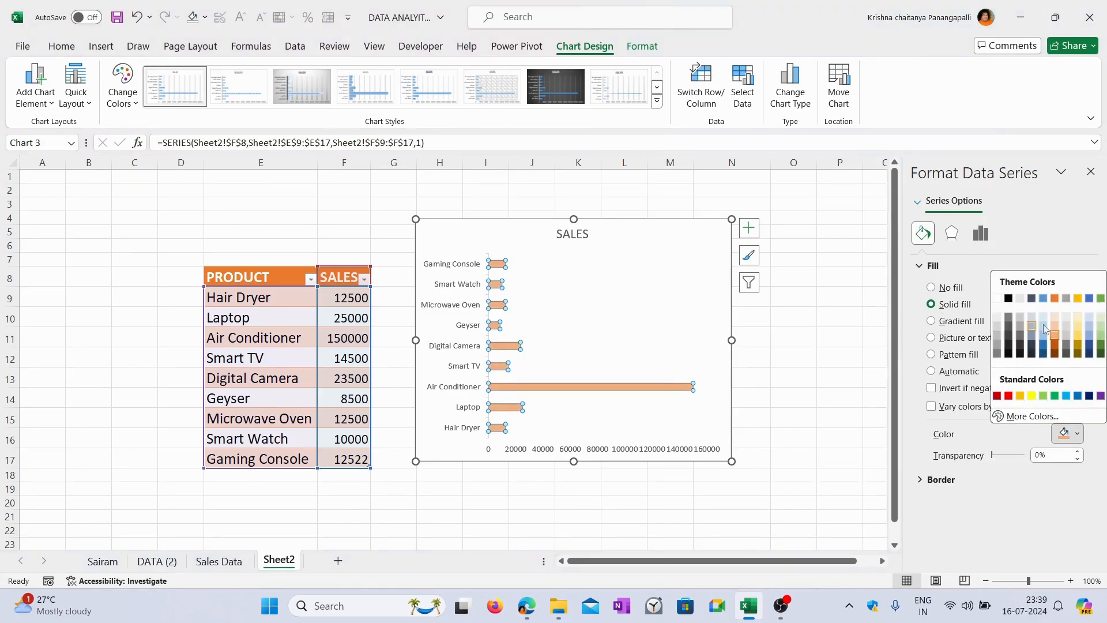
left_click(1101, 347)
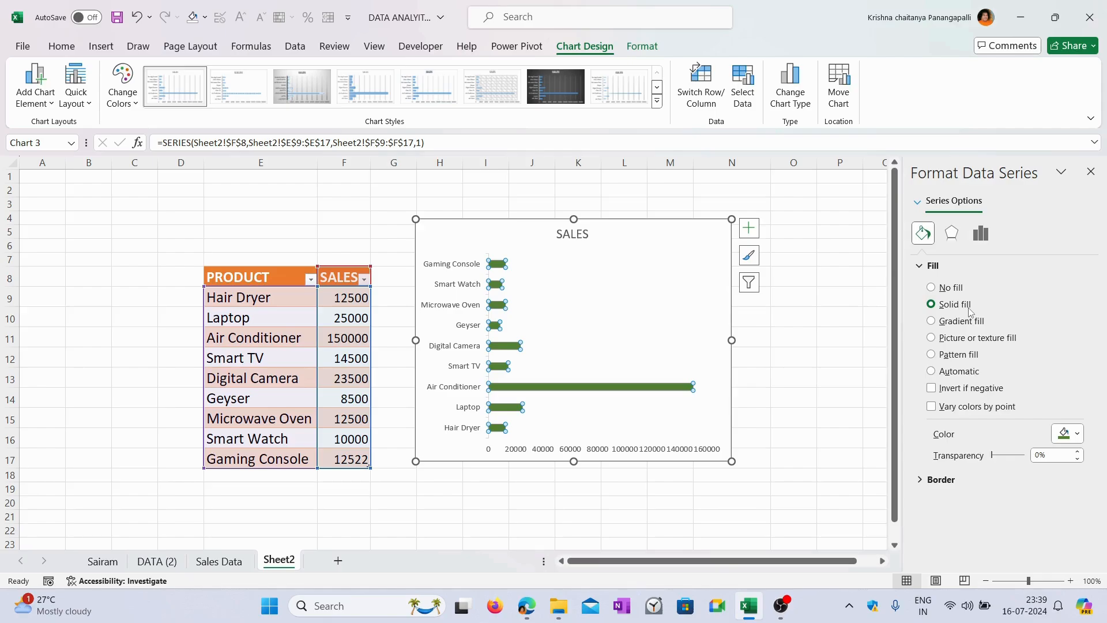
Switch the bars to a gradient fill, color a stop dark green and place the light end stop at about 97%.
left_click(947, 328)
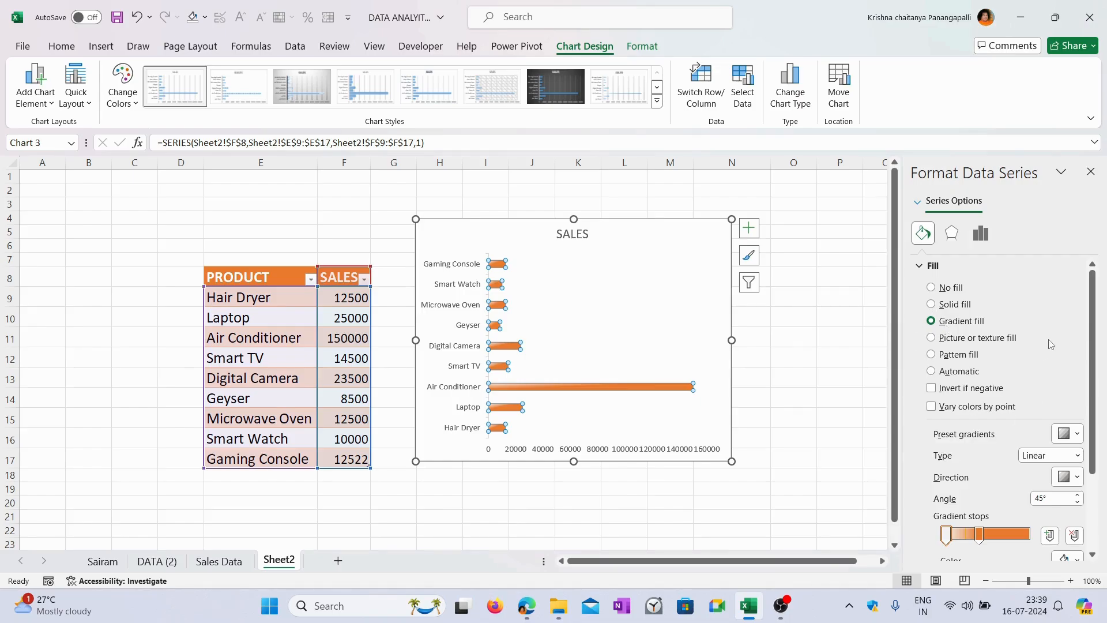
scroll(1037, 360, "down", 1)
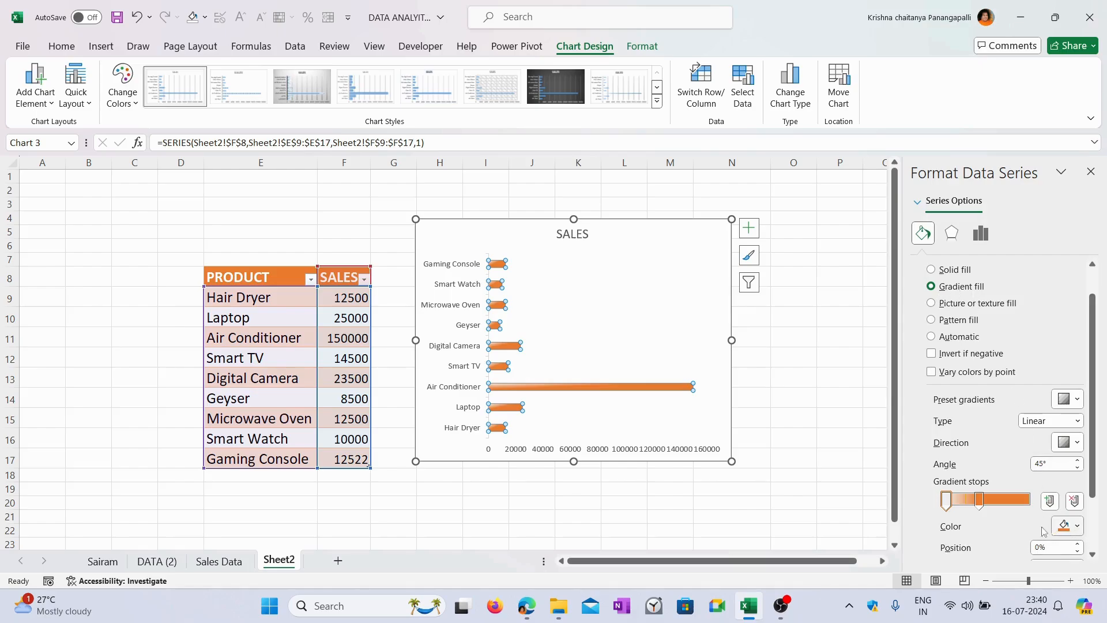
left_click(1076, 532)
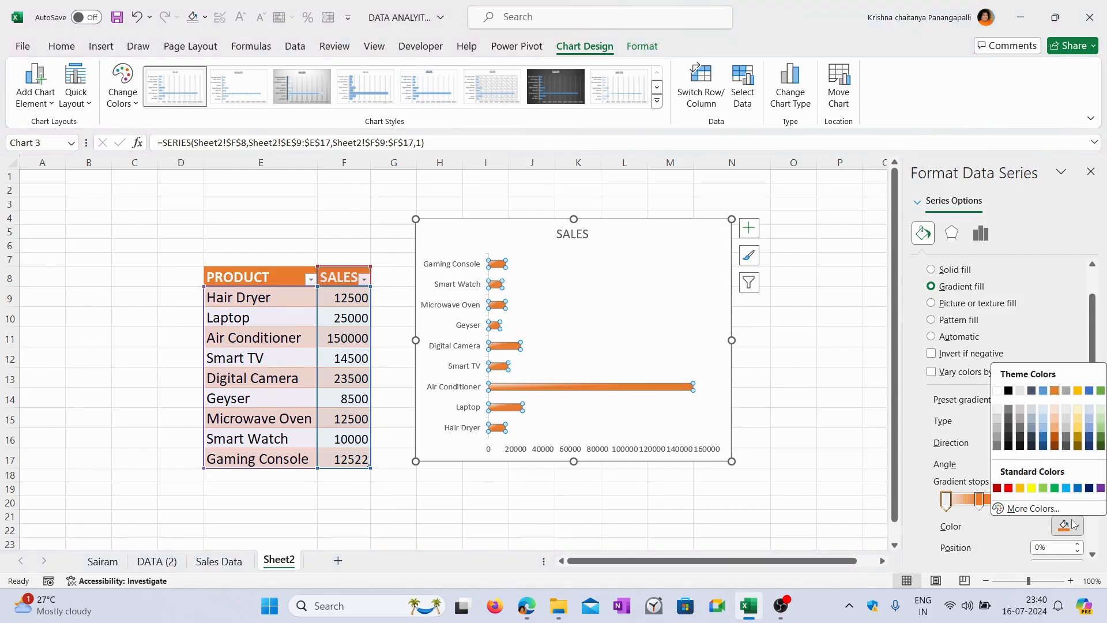
left_click(1103, 439)
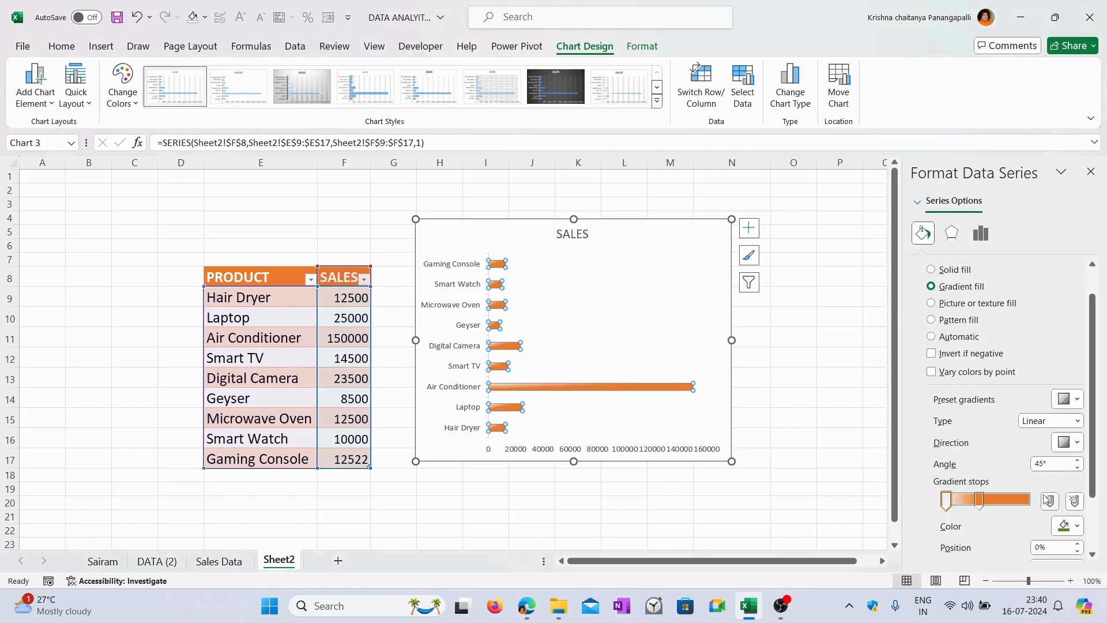
scroll(1027, 510, "down", 1)
left_click_drag(945, 466, 1026, 466)
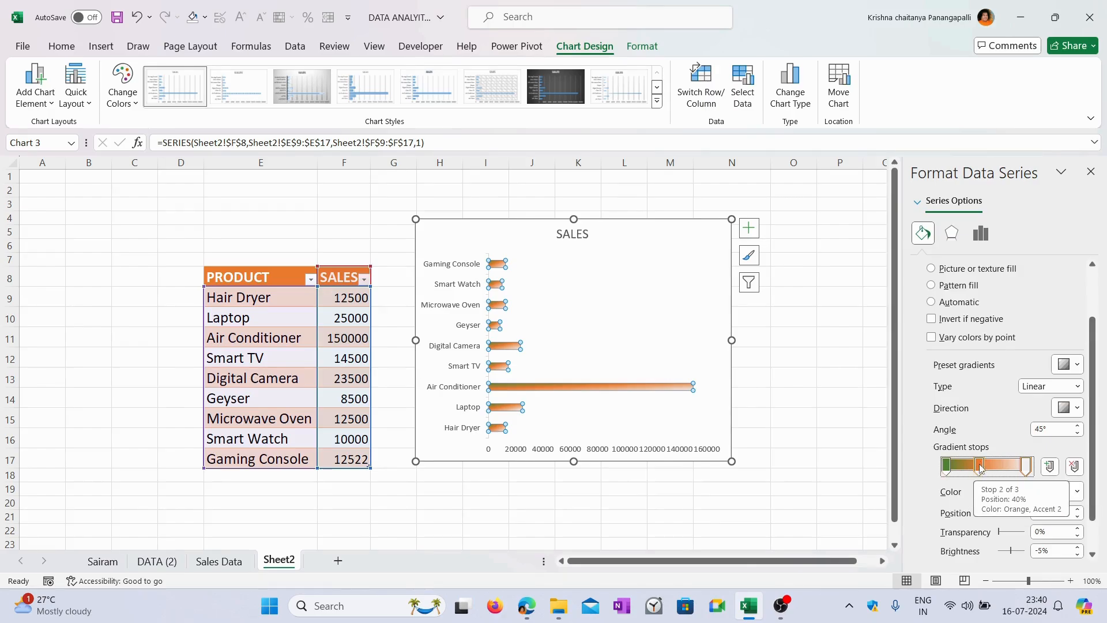
Color the middle gradient stop at 40% light green.
left_click(981, 466)
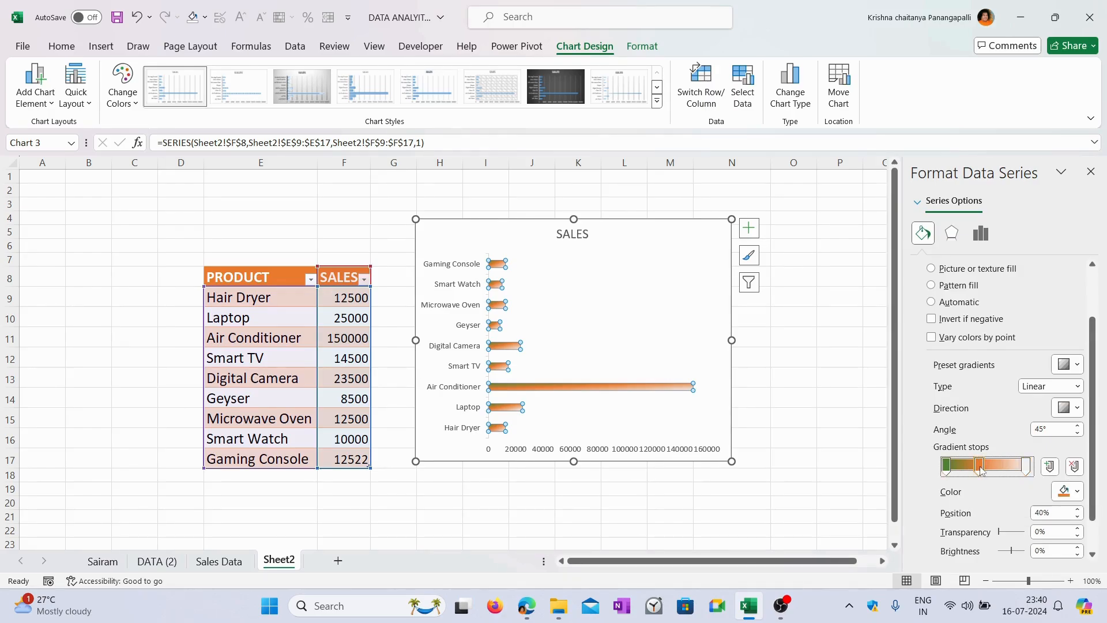
left_click(1076, 491)
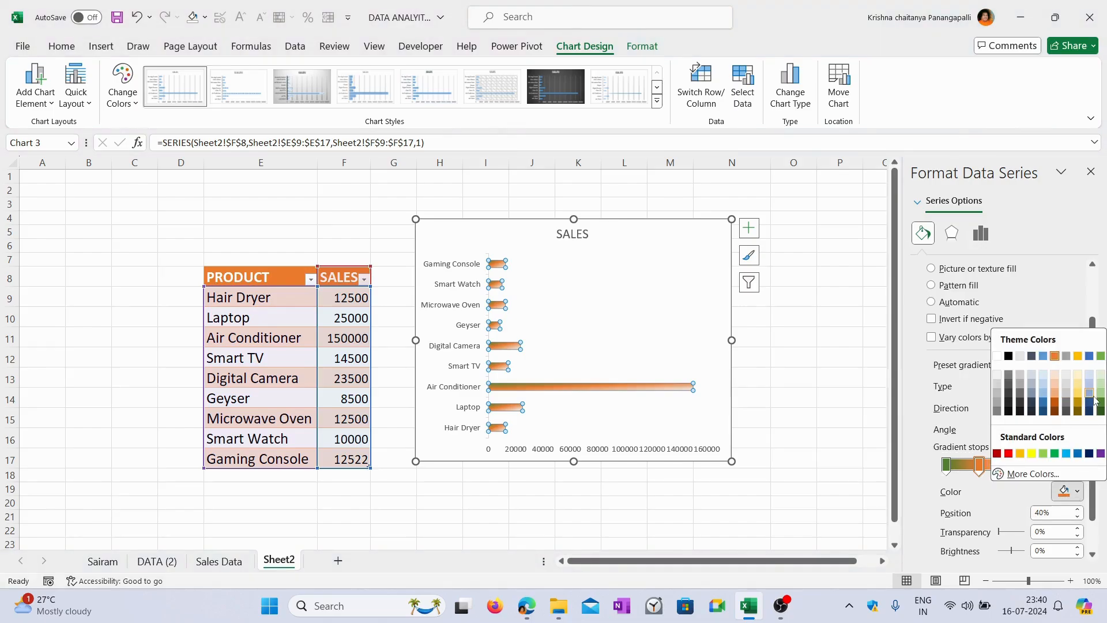
left_click(1102, 396)
Rearrange the gradient stops along the bar, placing the dark green stop at 45% between the white and light green ones.
left_click(1027, 466)
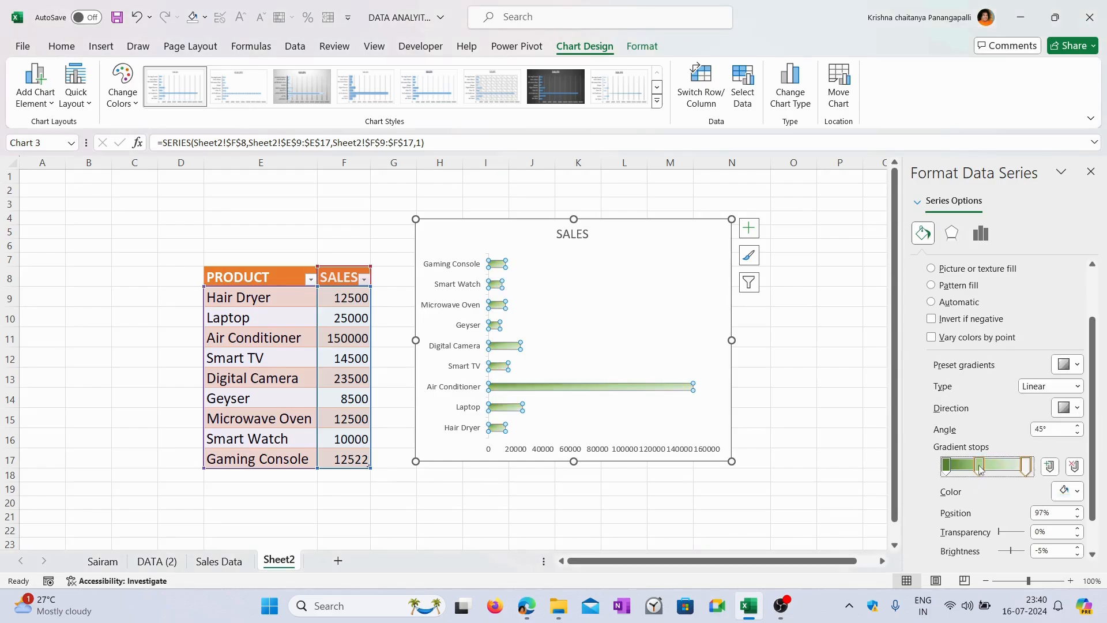
left_click(953, 466)
left_click_drag(978, 467, 952, 469)
mouse_move(1029, 468)
left_mouse_down()
mouse_move(981, 469)
mouse_move(1012, 467)
left_mouse_up()
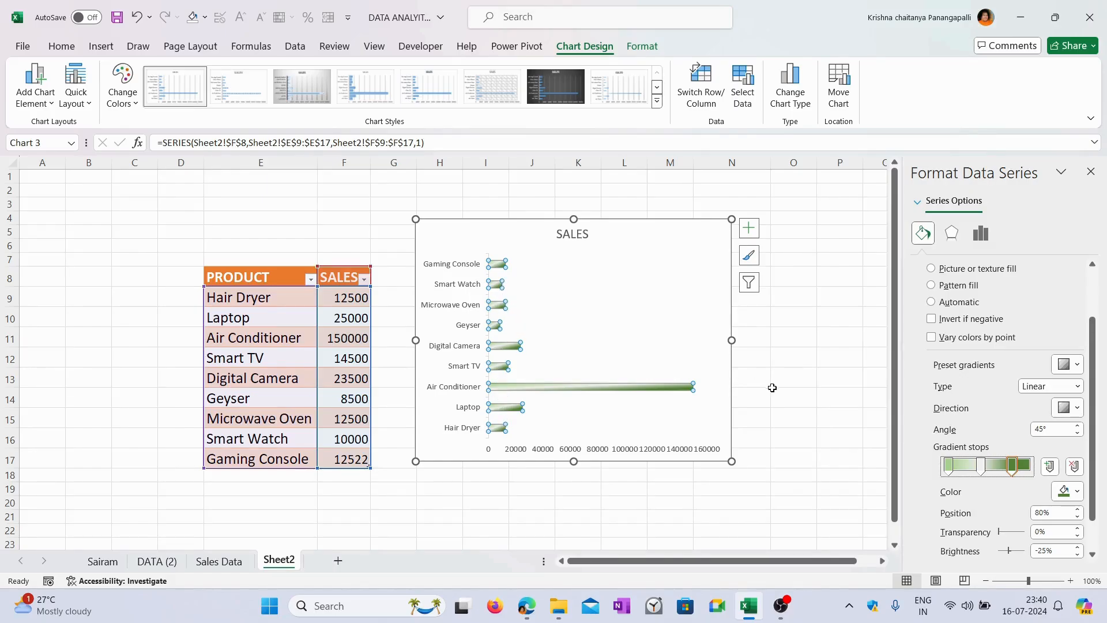
mouse_move(983, 468)
left_mouse_down()
mouse_move(948, 467)
mouse_move(992, 467)
mouse_move(945, 467)
mouse_move(1007, 468)
mouse_move(990, 469)
left_mouse_up()
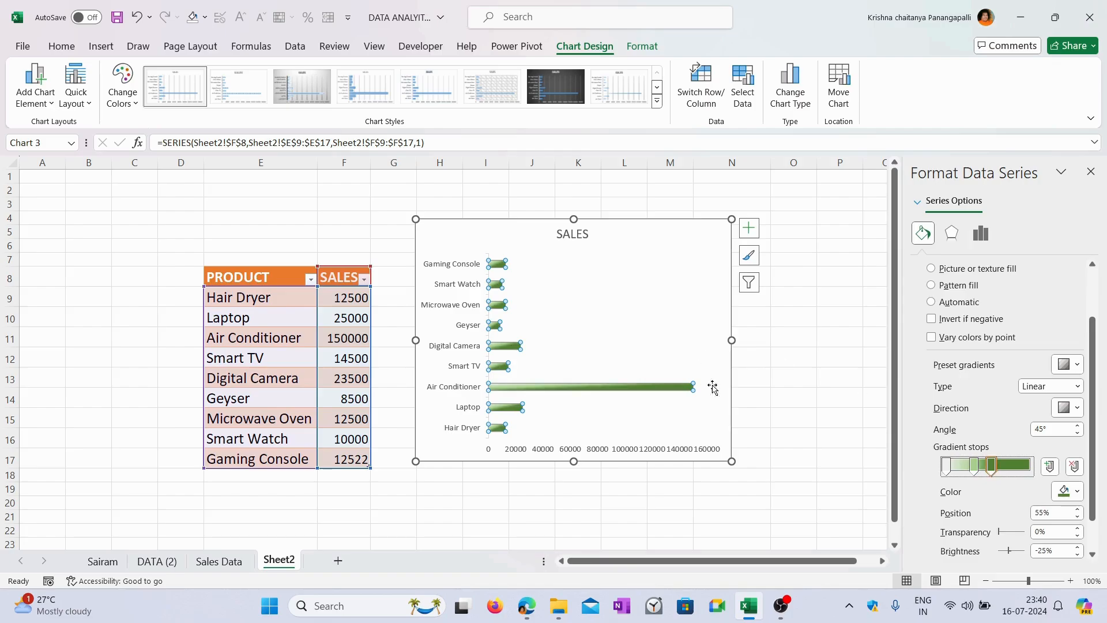
left_click(976, 468)
mouse_move(976, 469)
left_mouse_down()
mouse_move(1014, 469)
mouse_move(985, 469)
left_mouse_up()
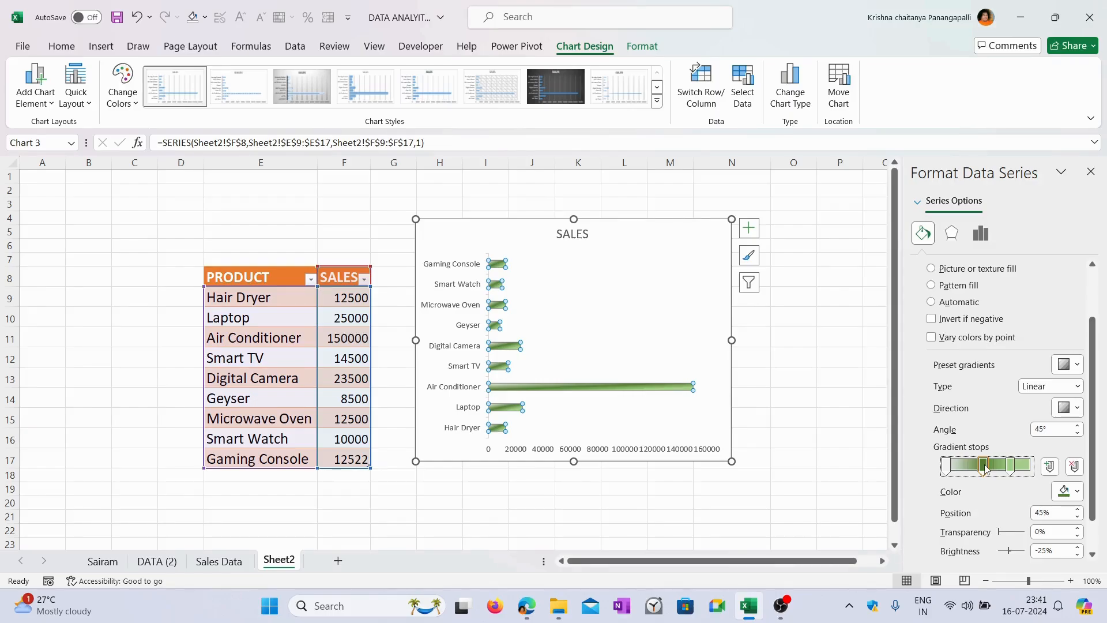
Apply the green radial preset gradient to the bars and set the first stop's transparency to 2%.
left_click(1069, 388)
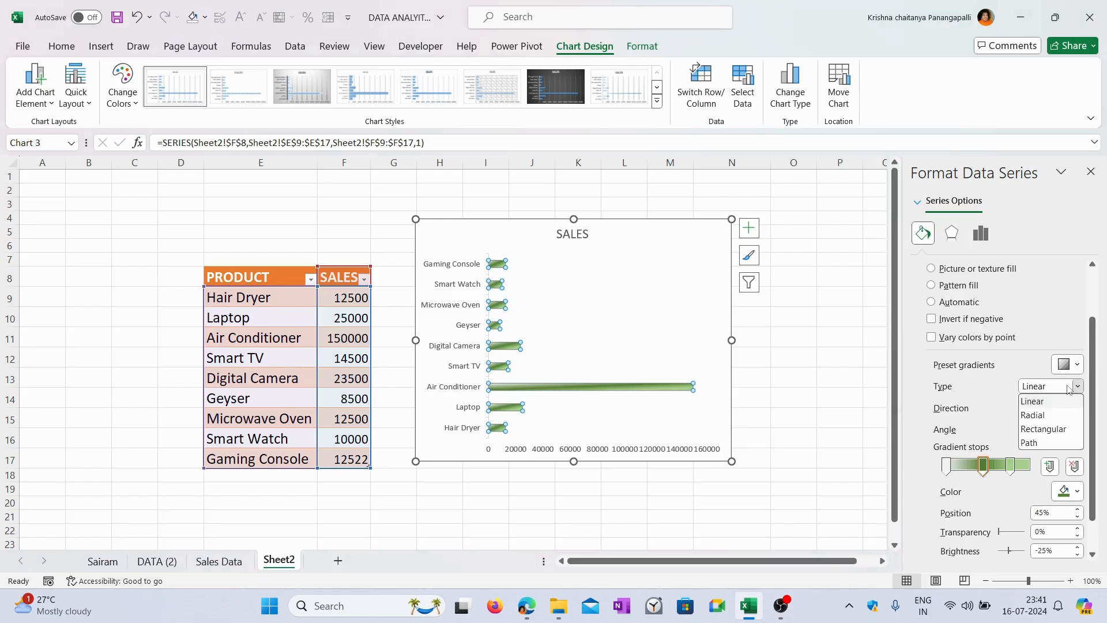
left_click(1051, 402)
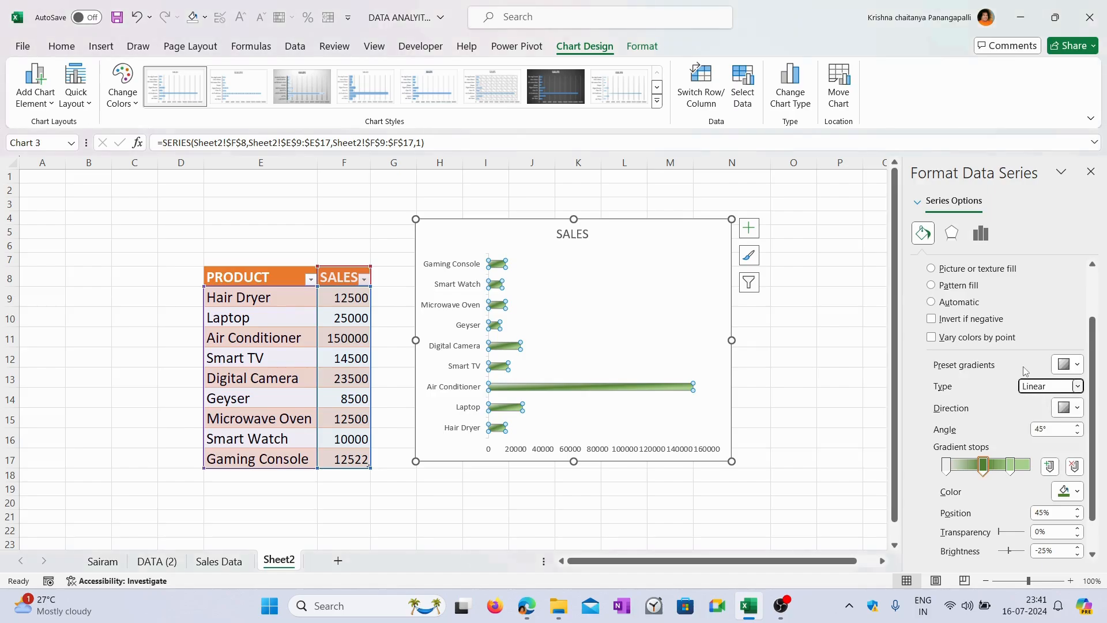
left_click(1071, 370)
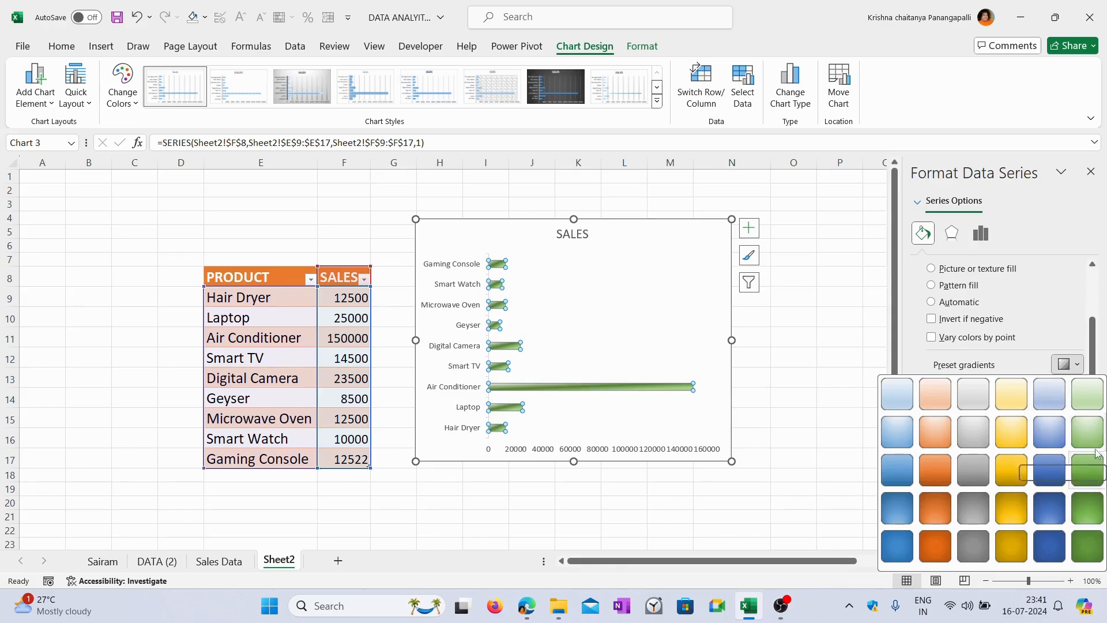
left_click(1089, 508)
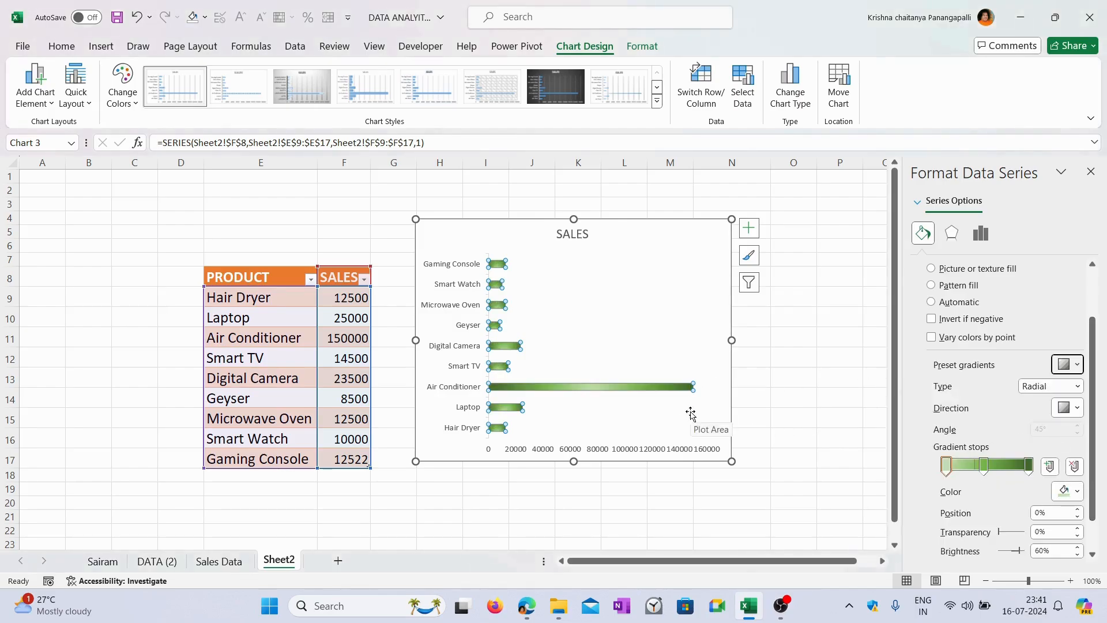
left_click(1000, 533)
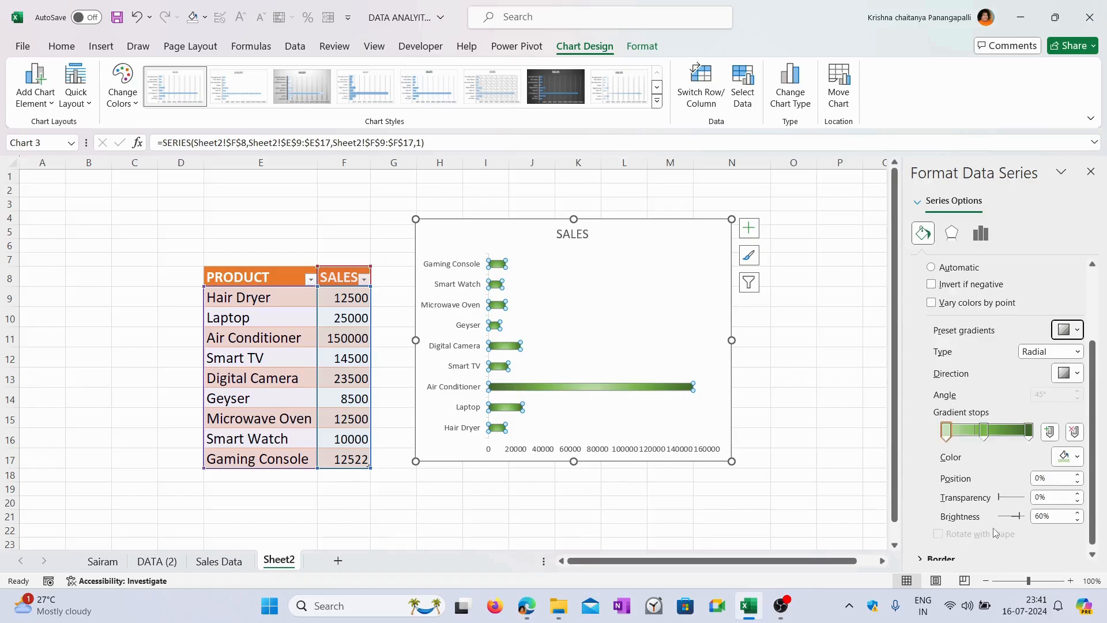
left_click(1000, 535)
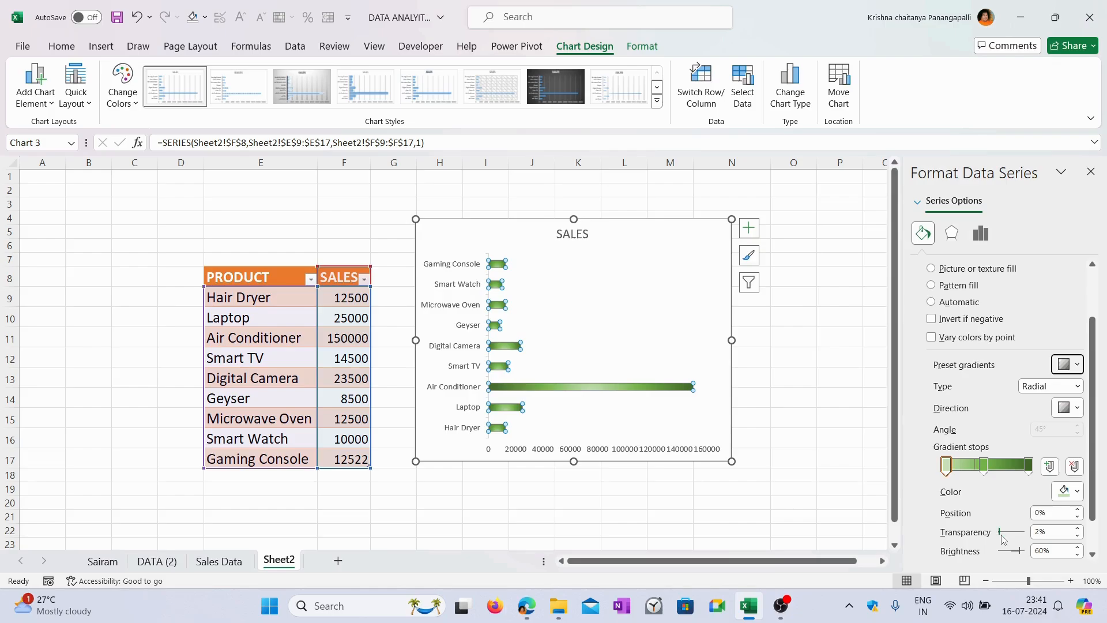
Add the centered outer shadow preset to the bars.
left_click(955, 236)
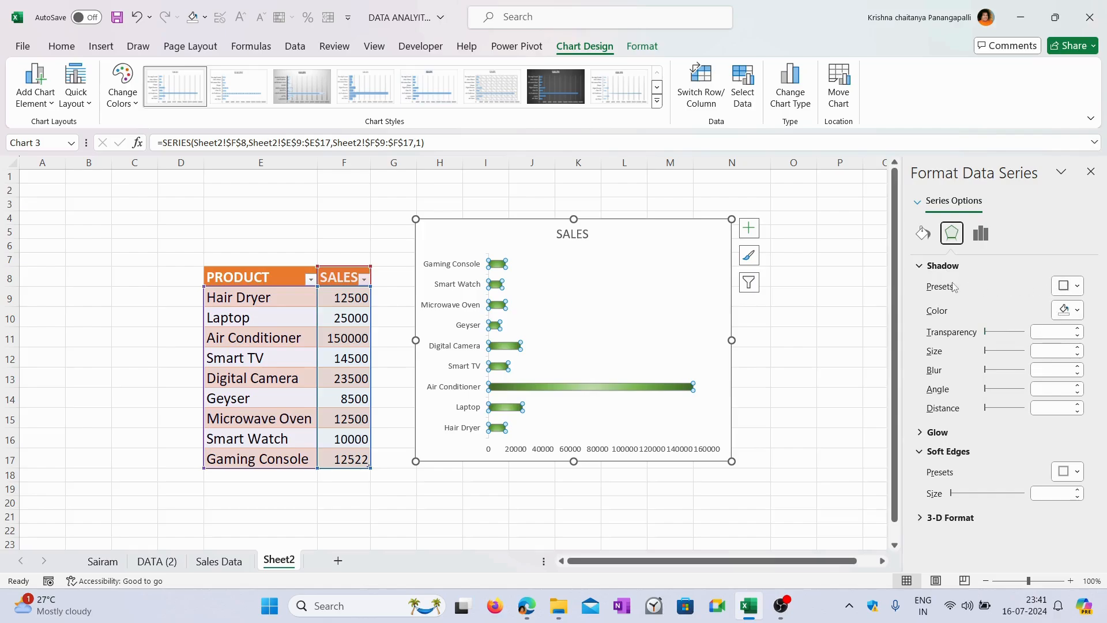
left_click(1067, 286)
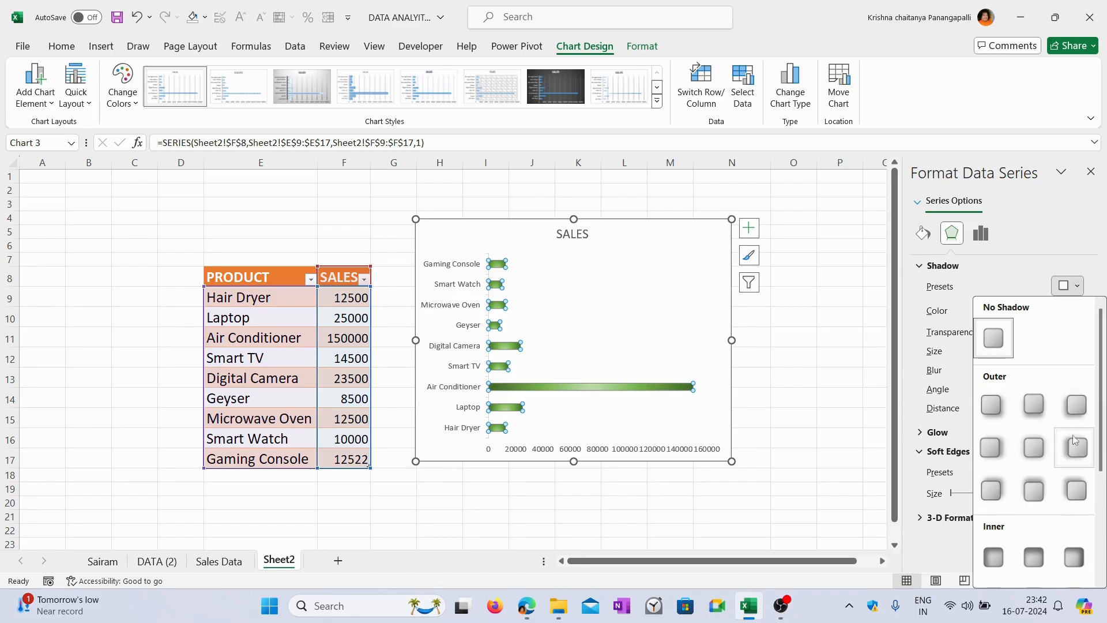
left_click(1036, 449)
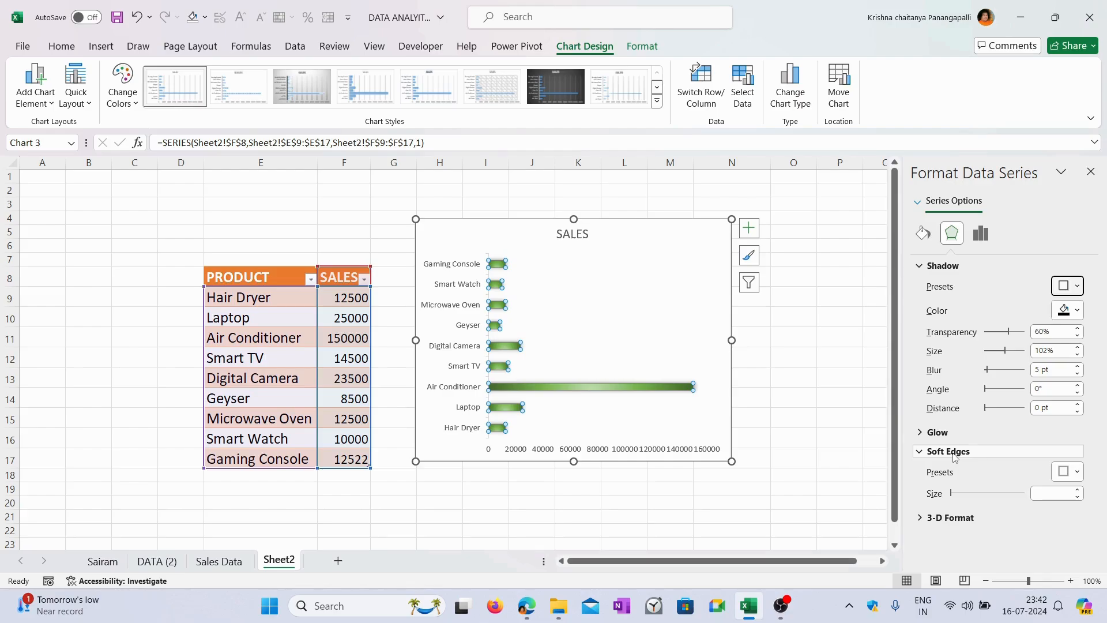
Try a gap width of 60% for the bars, settle on 50%, and deselect the chart.
left_click(983, 235)
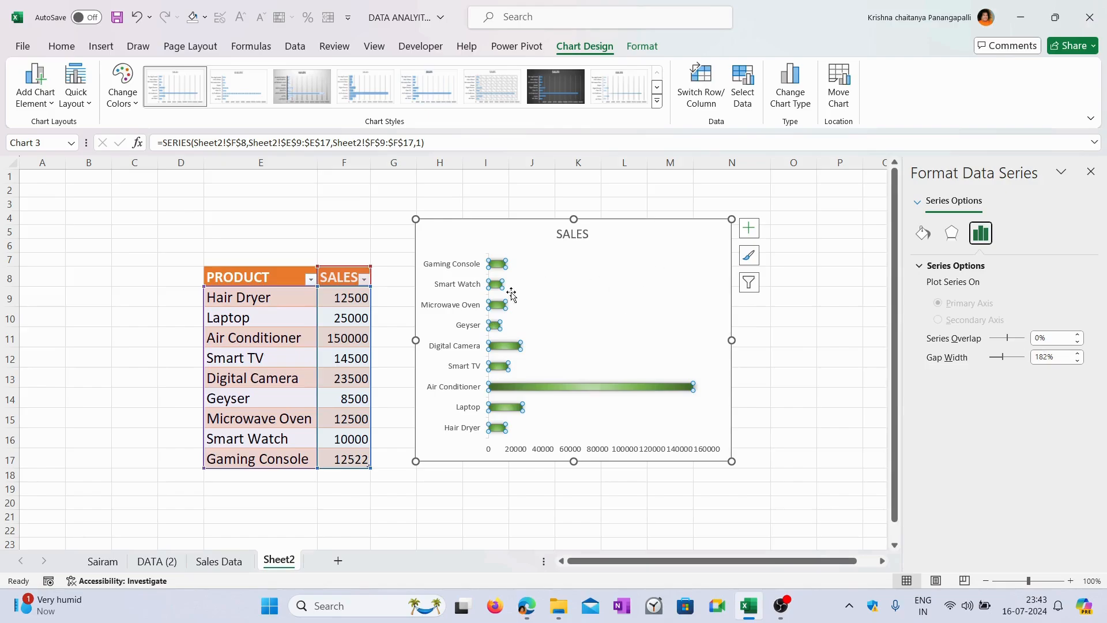
left_click(1047, 356)
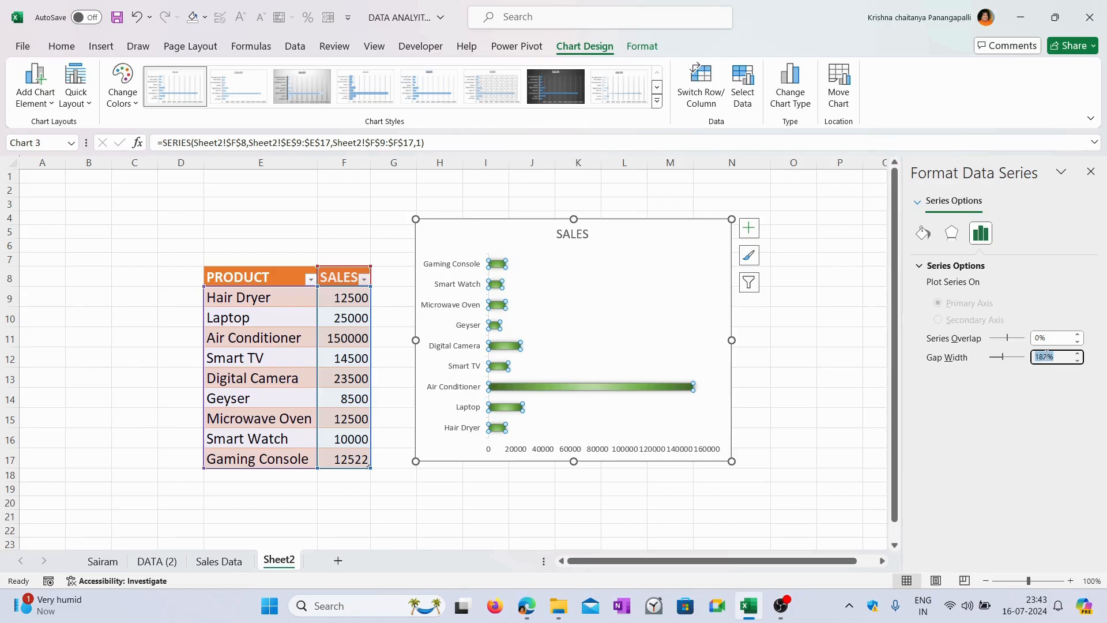
key("BackSpace")
type("60")
key("Return")
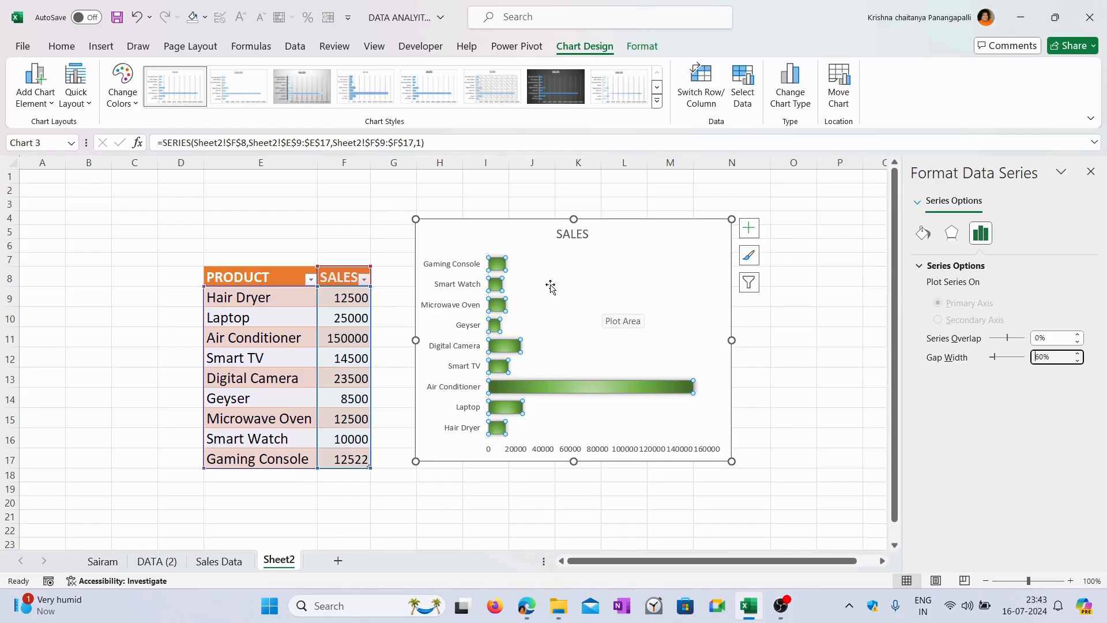
double_click(1045, 357)
type("50%")
key("Return")
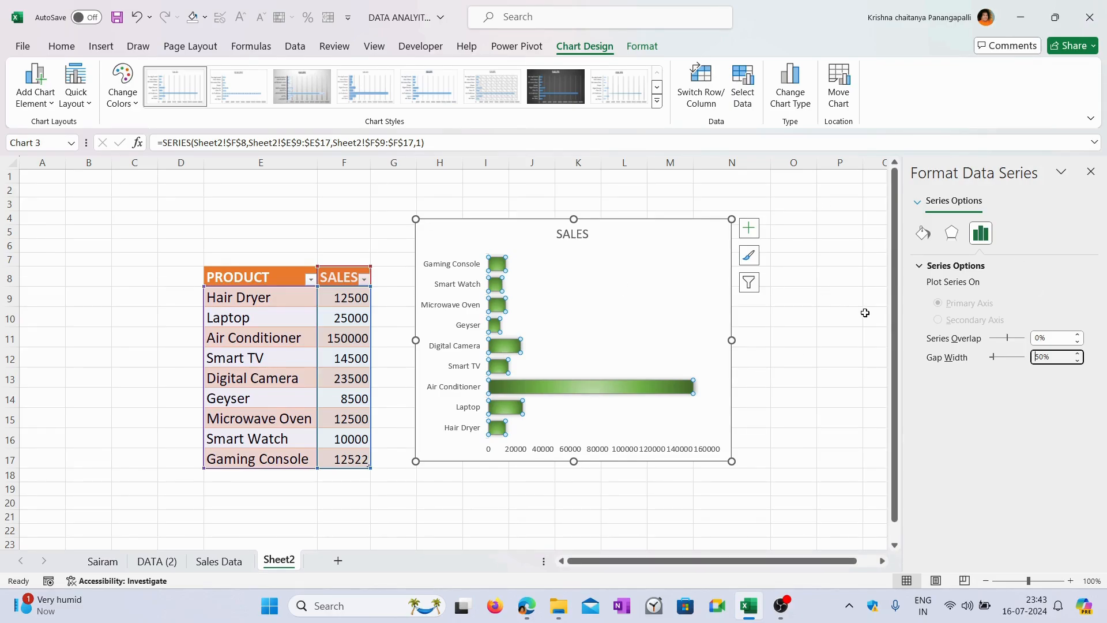
left_click(865, 314)
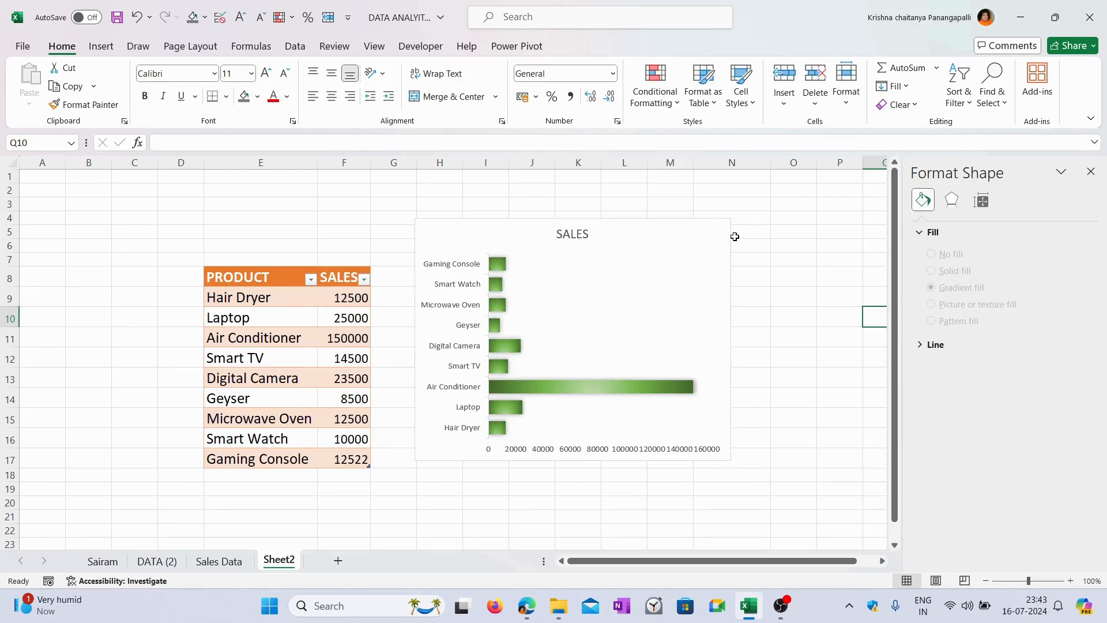
Highlight the product names in E9:E17 to compare their order with the chart's vertical axis.
mouse_move(606, 388)
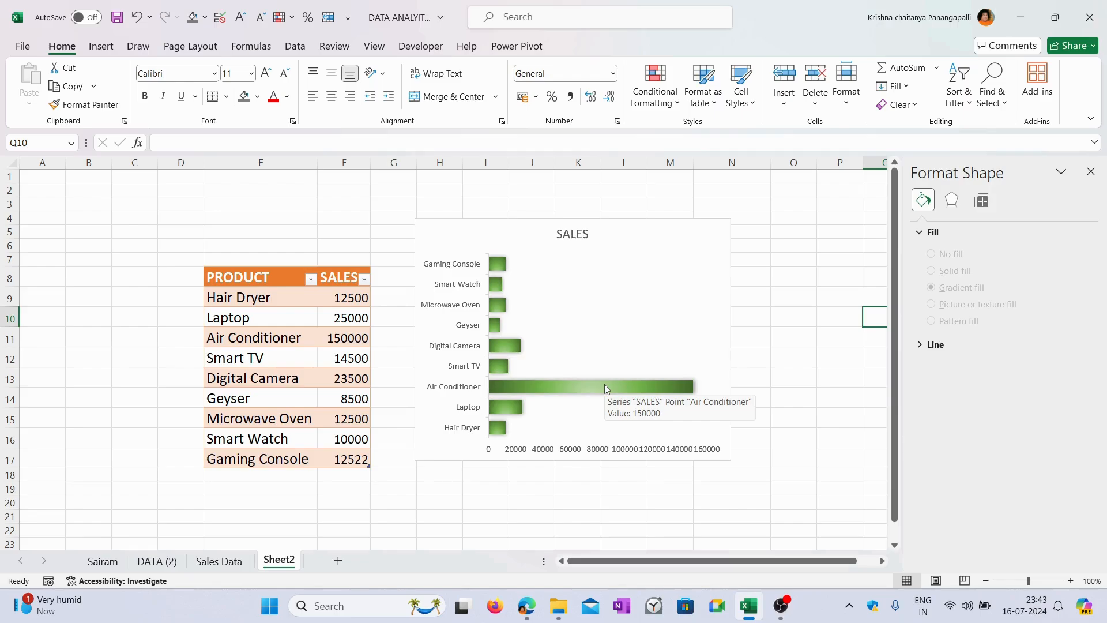
left_click(254, 299)
left_click_drag(253, 323, 250, 458)
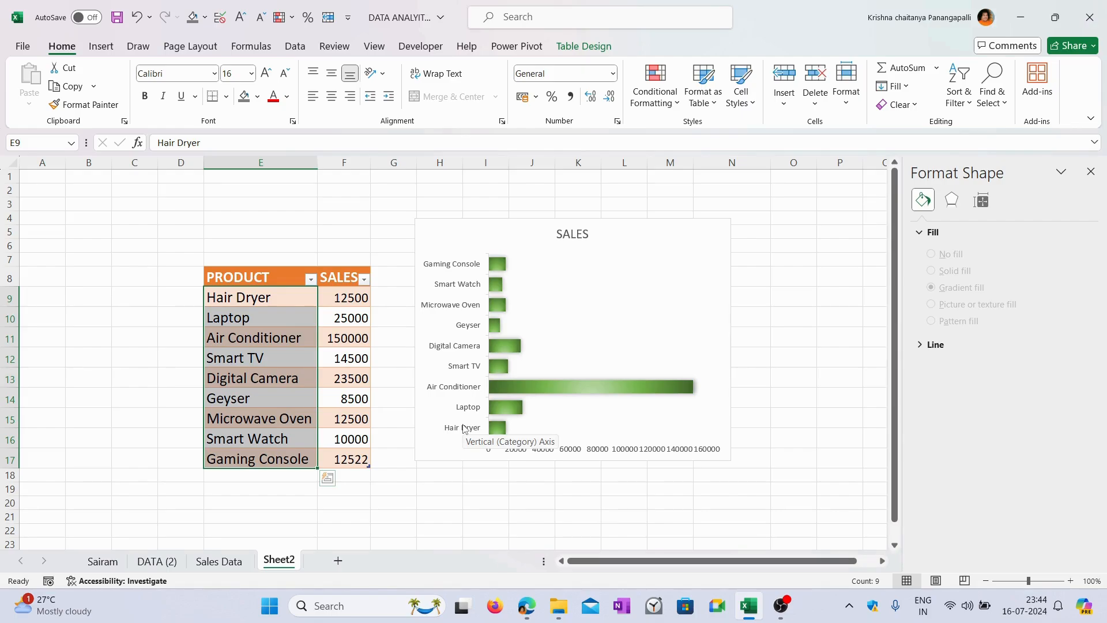
Put the categories of the chart's vertical axis in reverse order to match the table, and close the formatting pane.
left_click(460, 269)
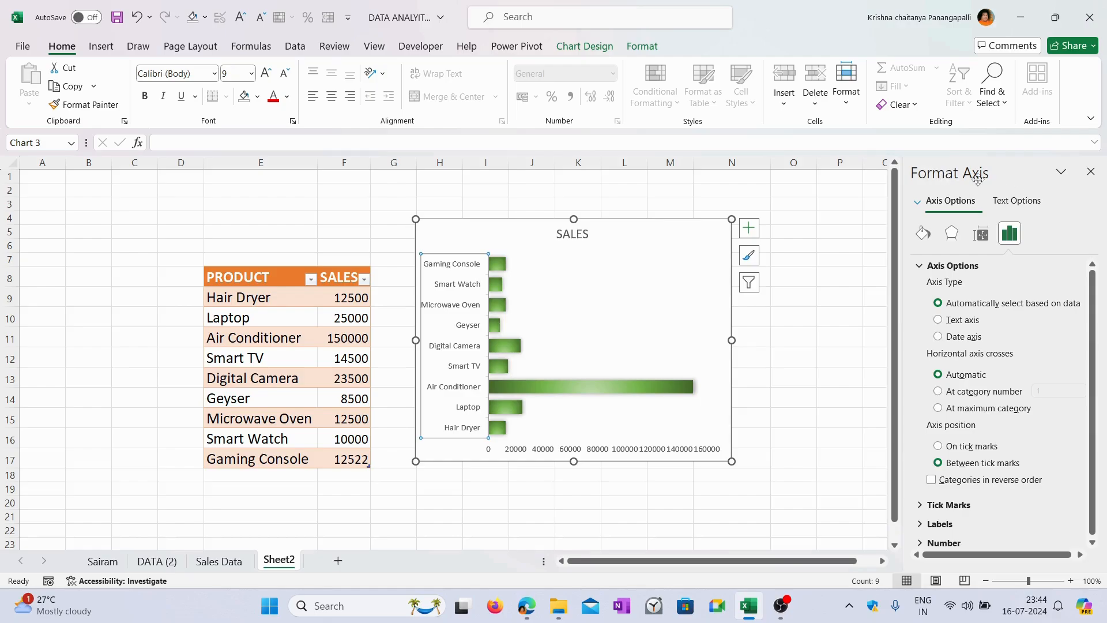
scroll(1032, 465, "down", 1)
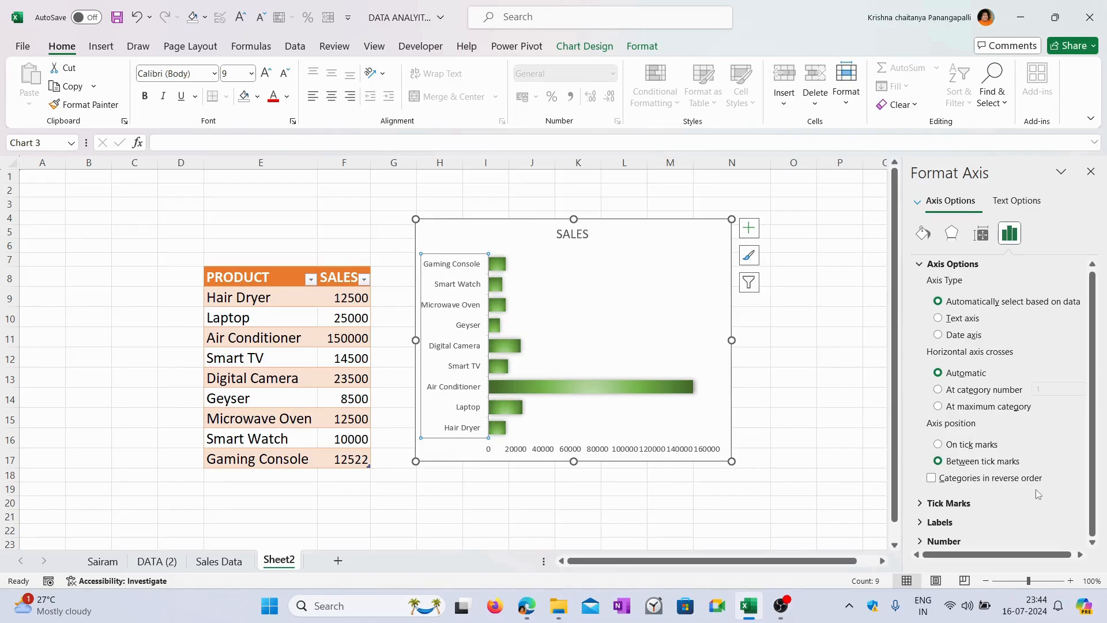
left_click(932, 478)
left_click(826, 390)
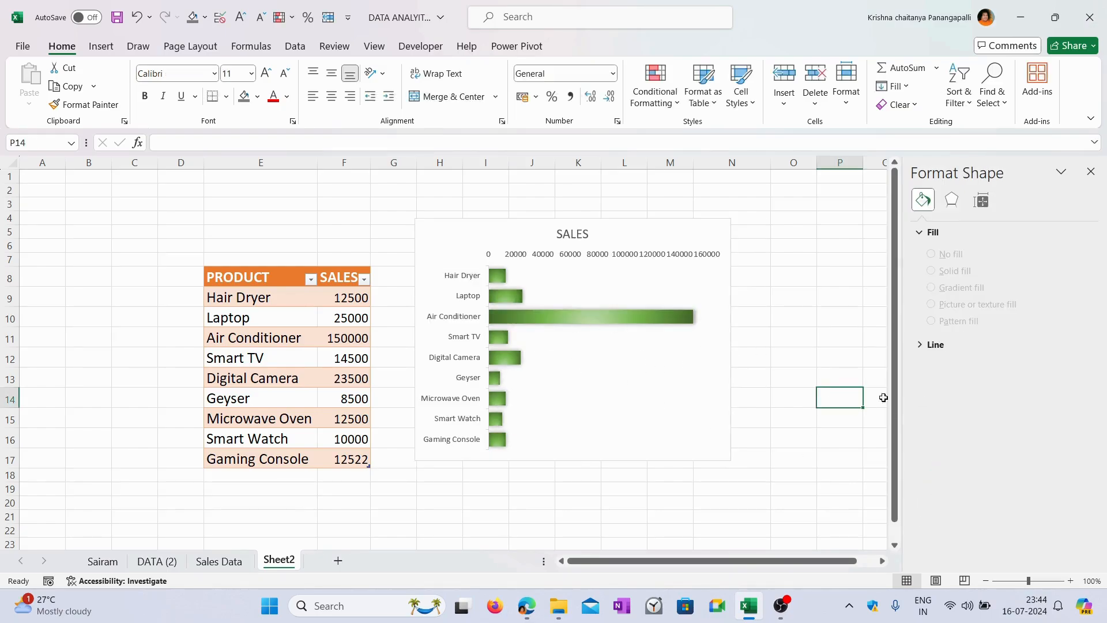
left_click_drag(239, 270, 362, 301)
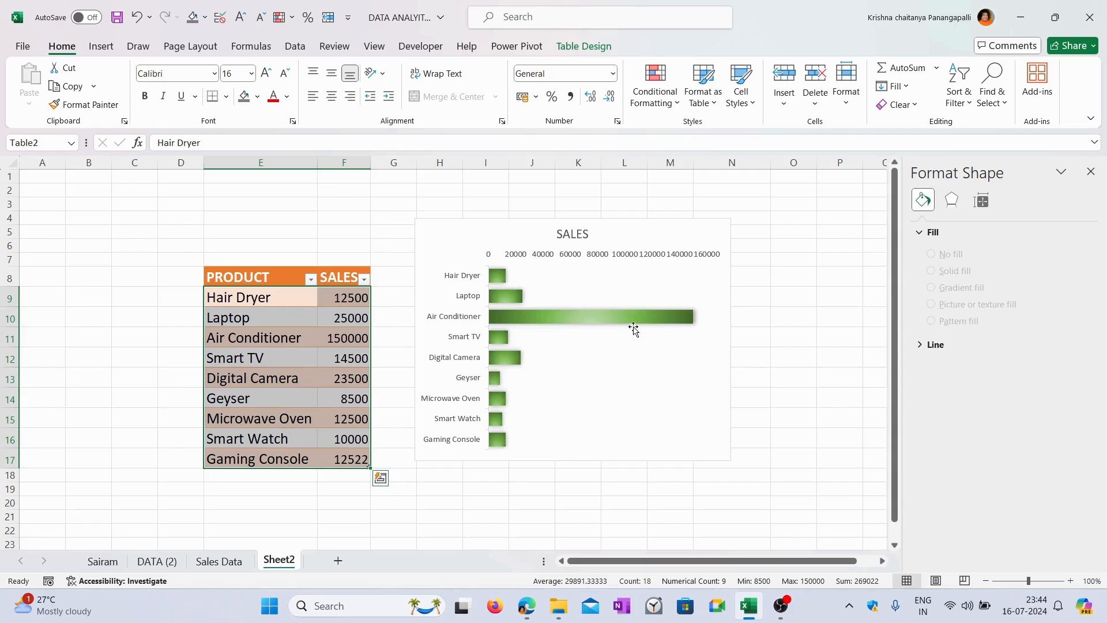
left_click(1091, 171)
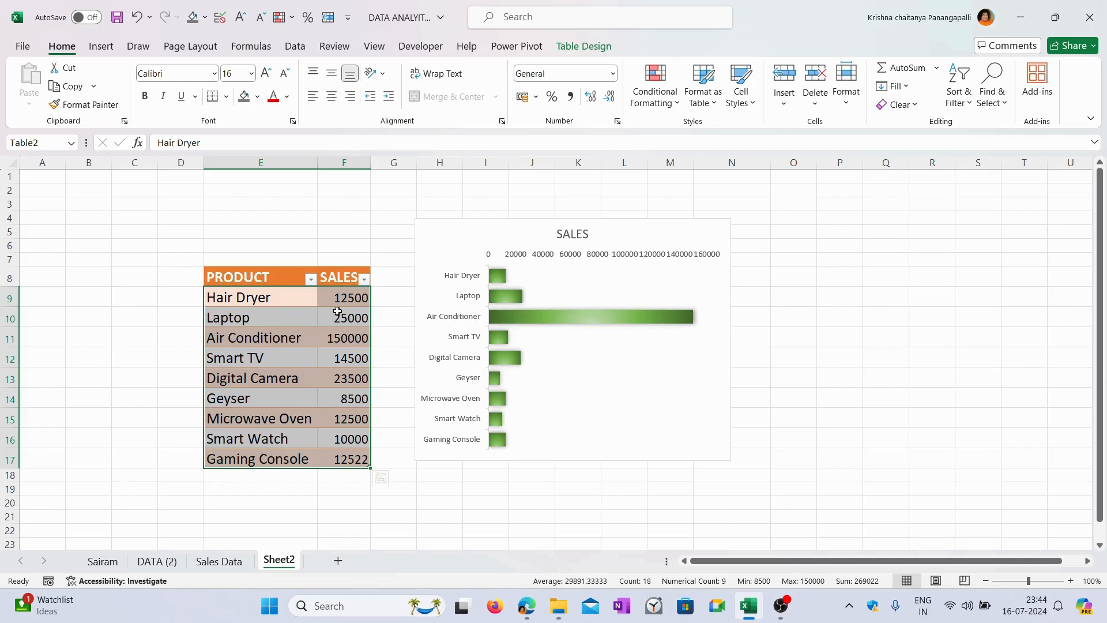
Add a new product row below Gaming Console in row 18 with "Apple washing machine" and sales of 15000.
left_click(254, 474)
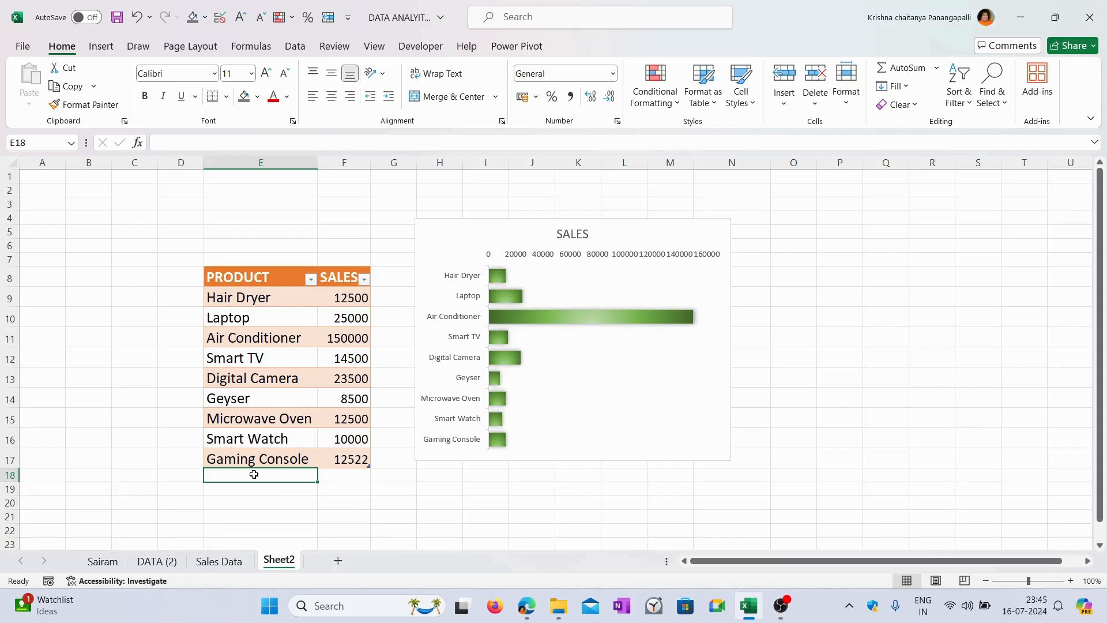
type("Aplle")
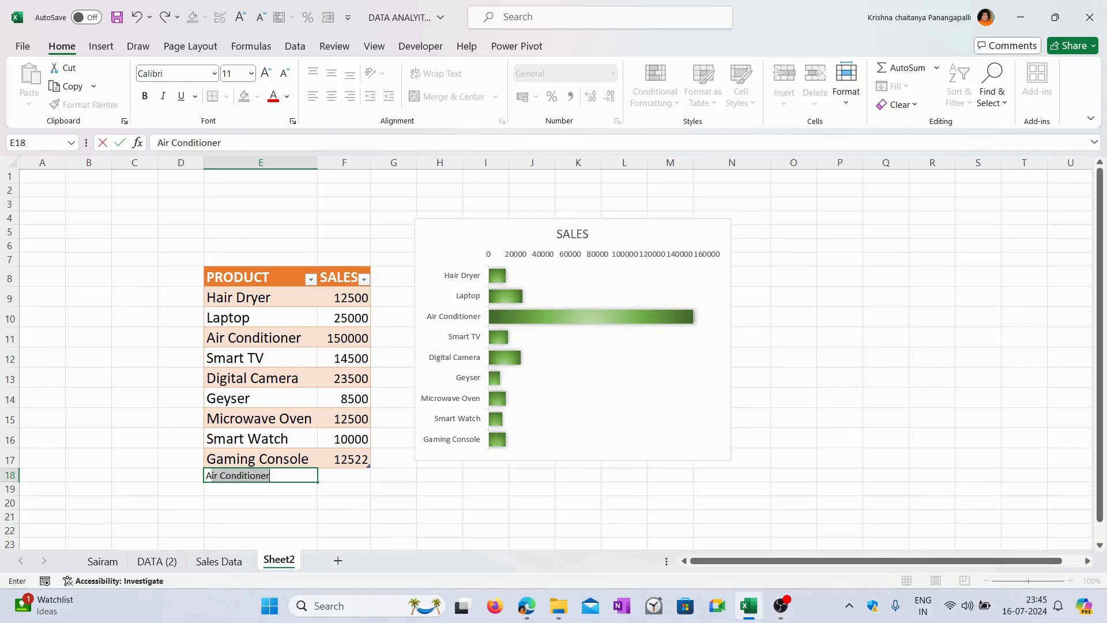
key("BackSpace")
key("BackSpace")
type("ple washing machine")
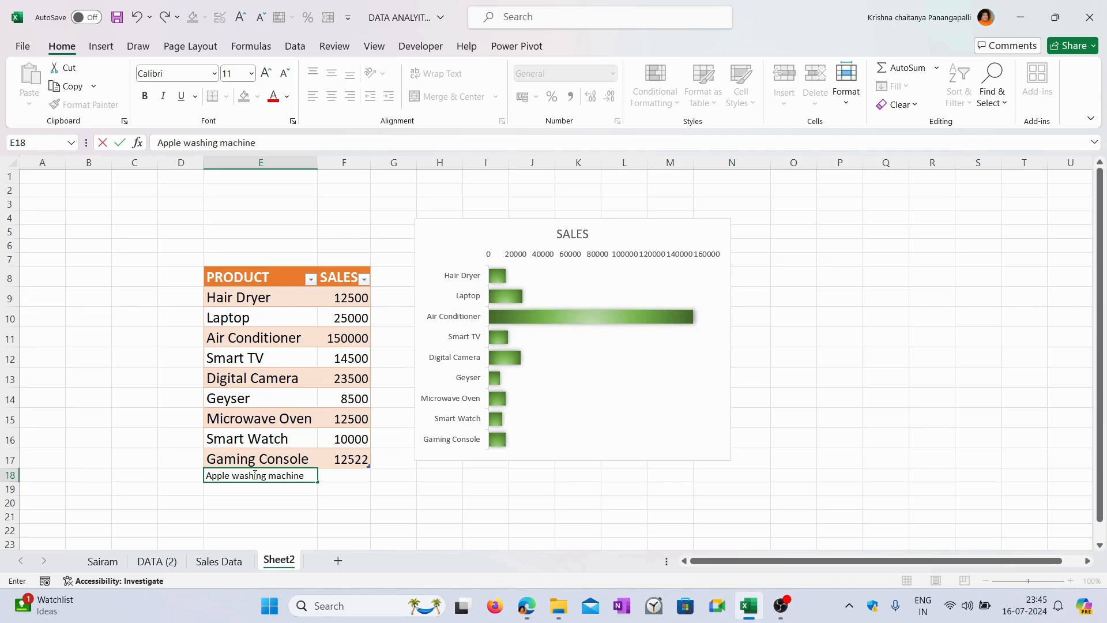
key("Tab")
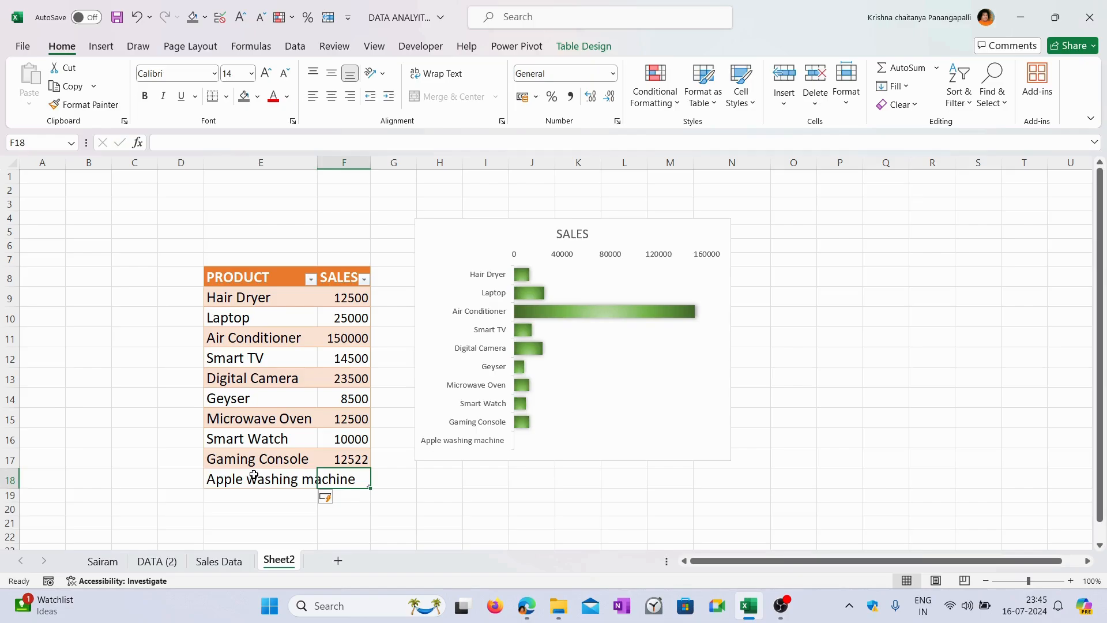
type("15000")
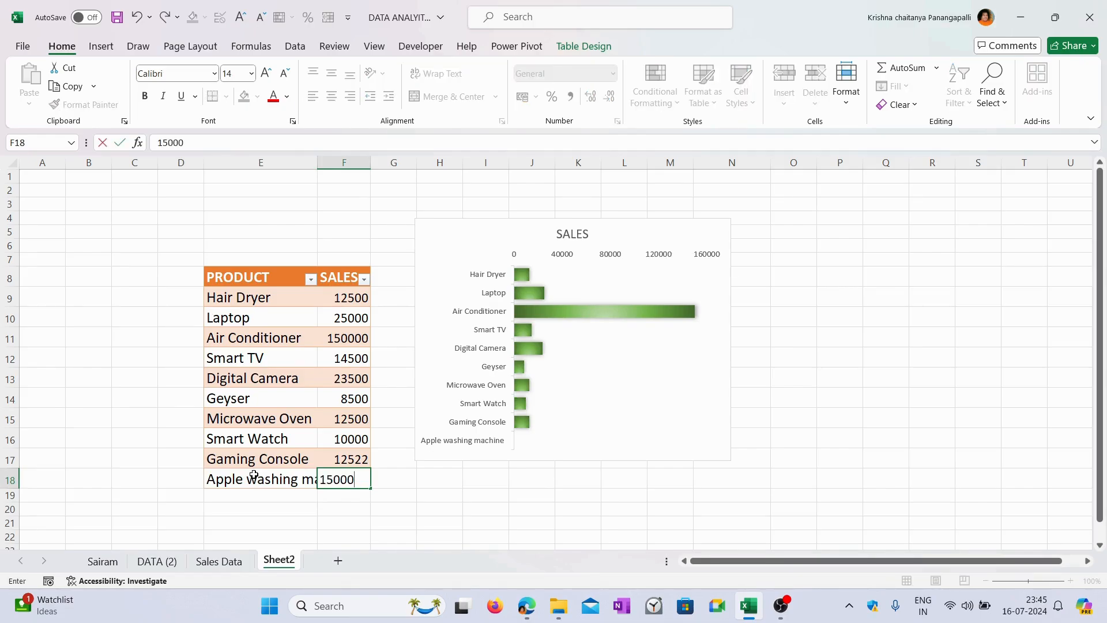
key("Return")
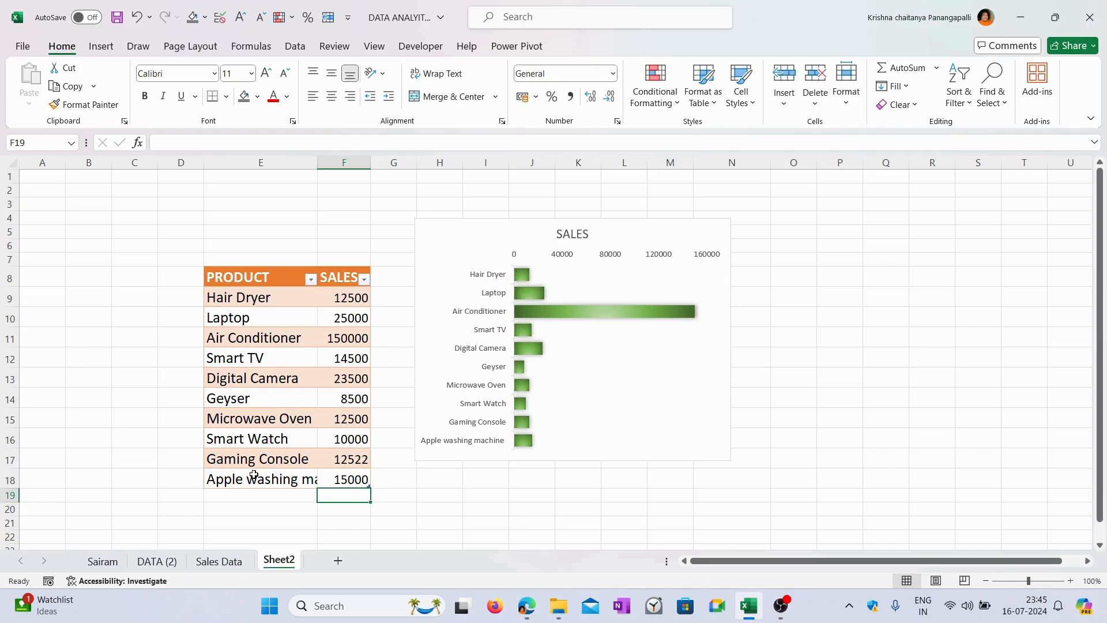